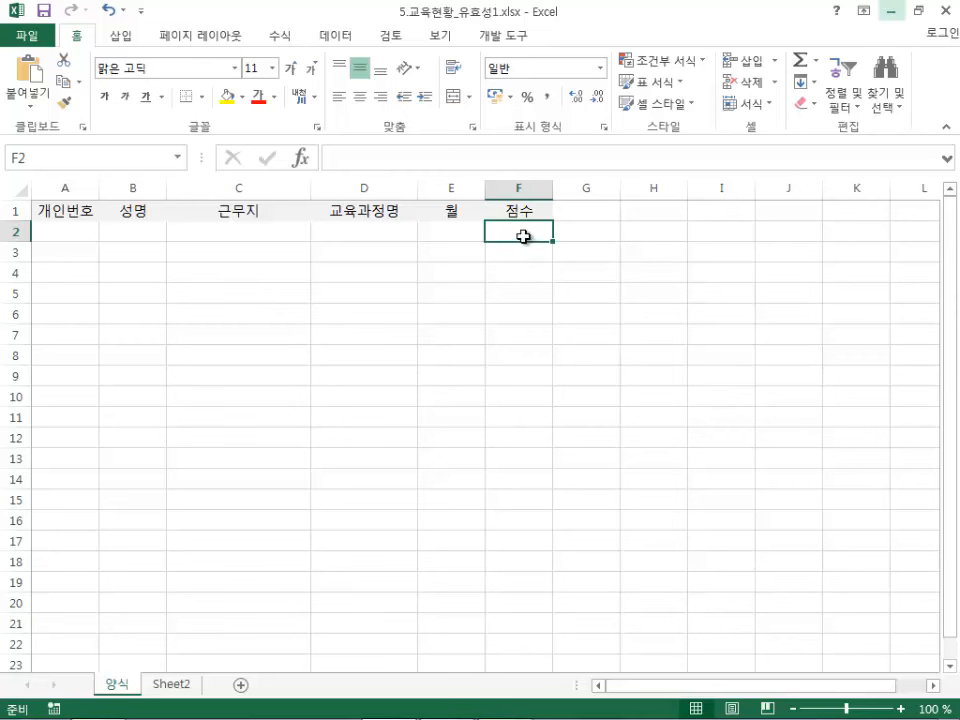
- Restrict the 점수 cells F2:F11 with data validation to whole numbers (정수) between 0 and 100
left_click_drag(525, 231, 530, 418)
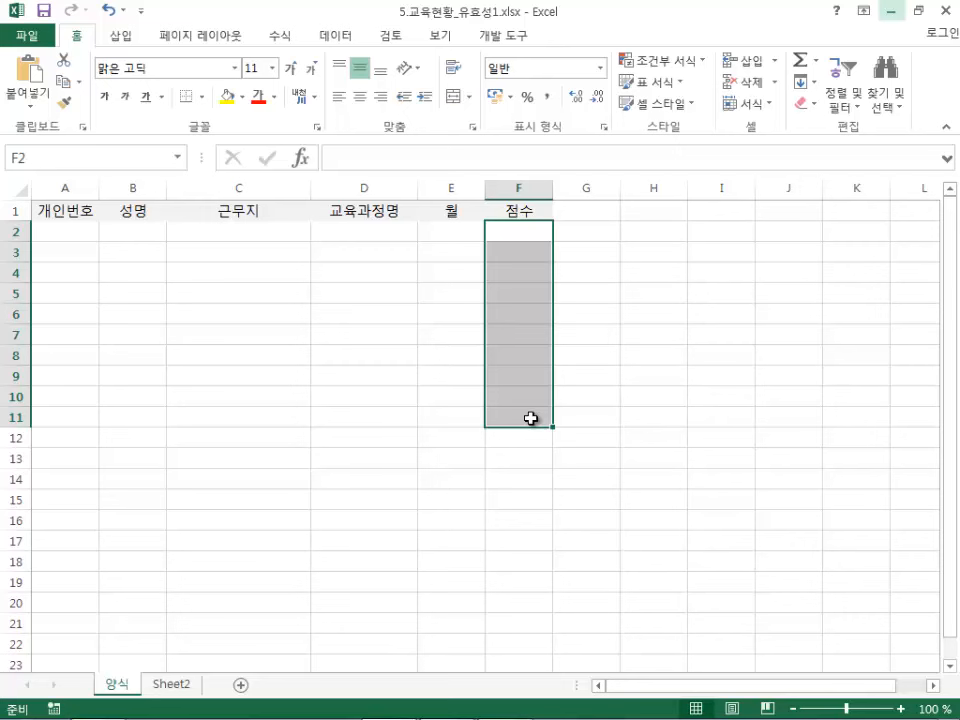
left_click(338, 36)
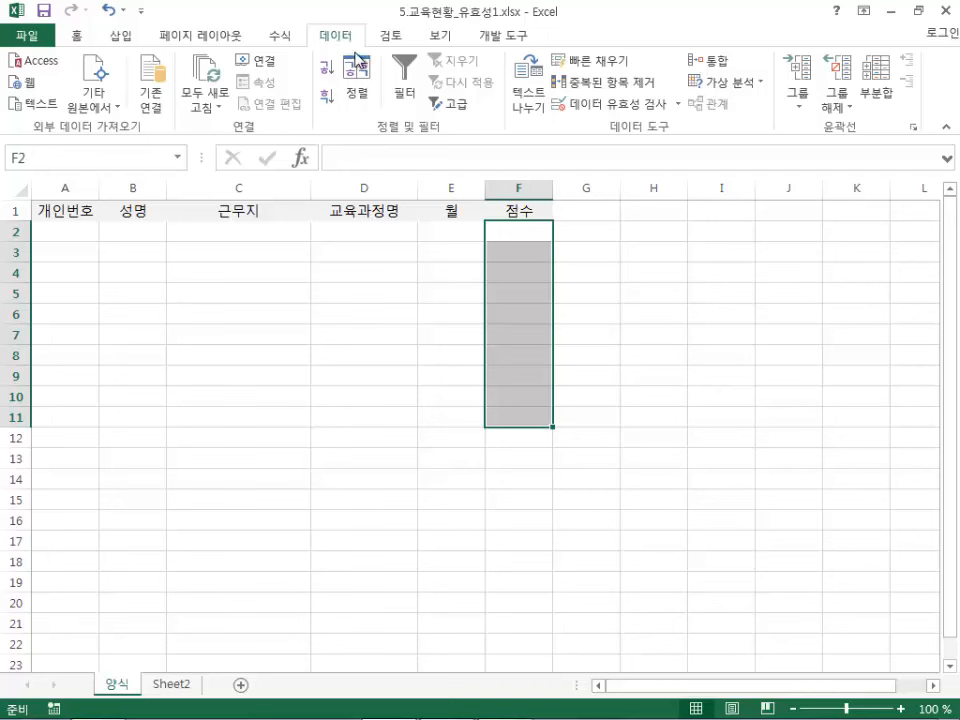
left_click(649, 113)
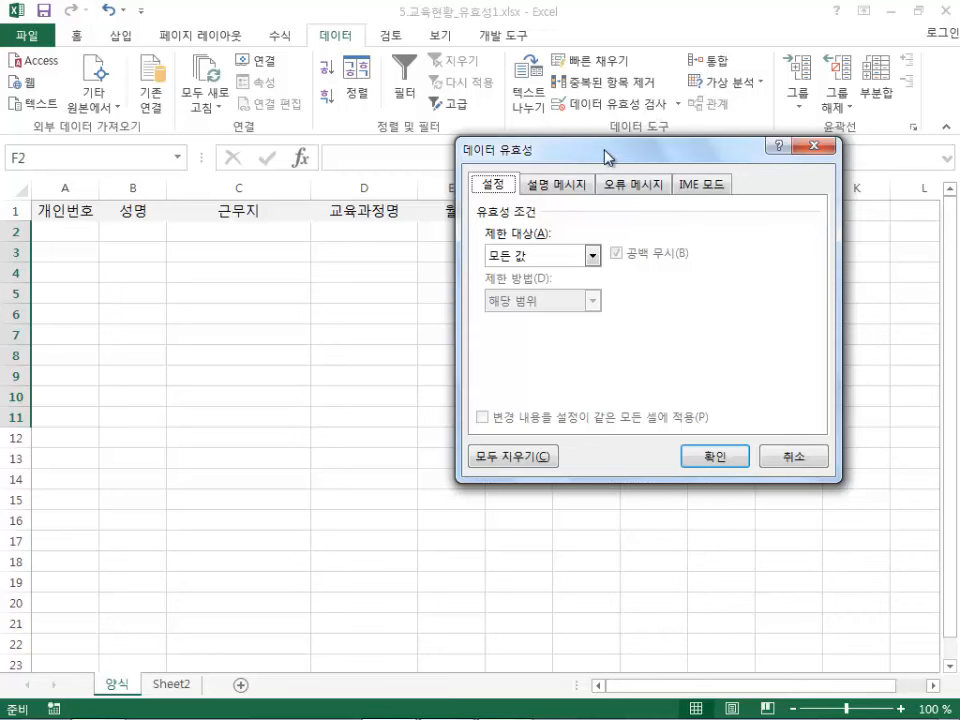
left_click_drag(607, 146, 679, 159)
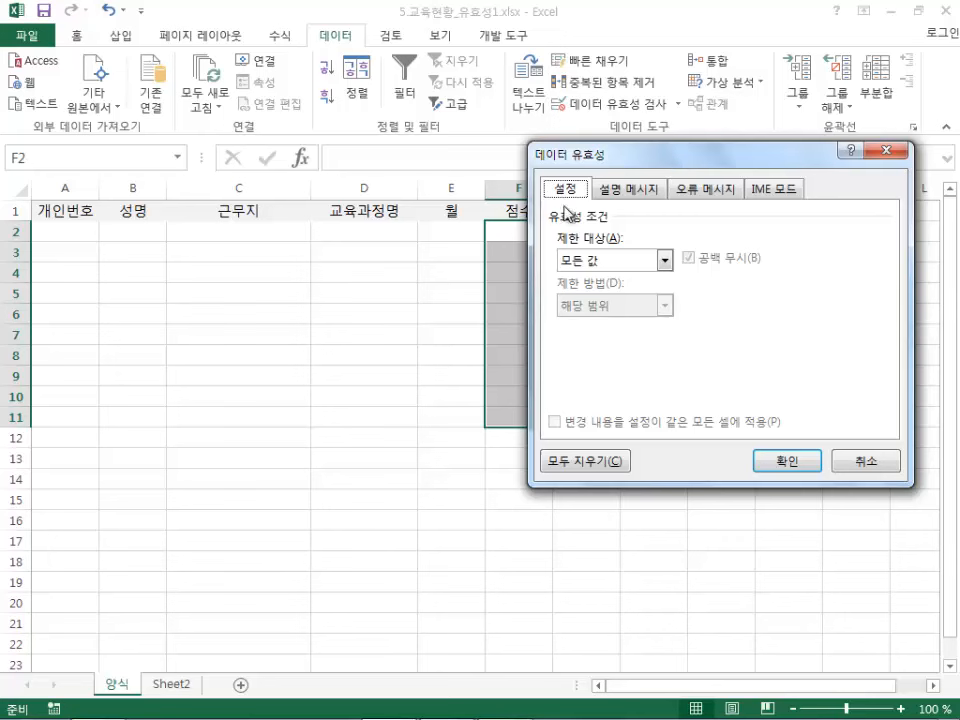
left_click(604, 263)
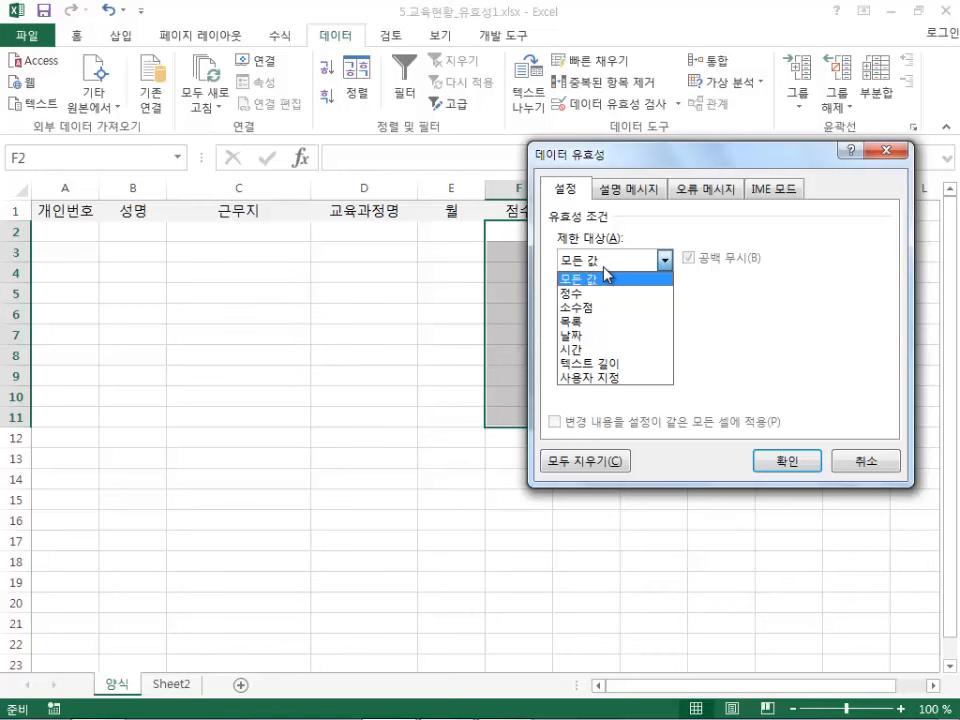
left_click(610, 296)
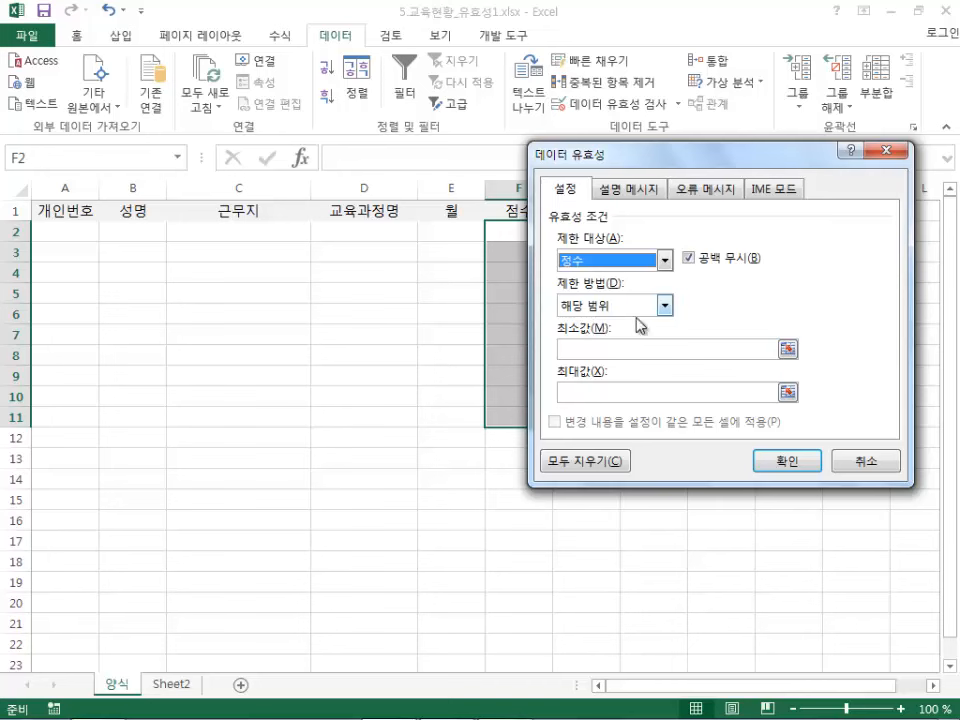
left_click(590, 347)
type("0")
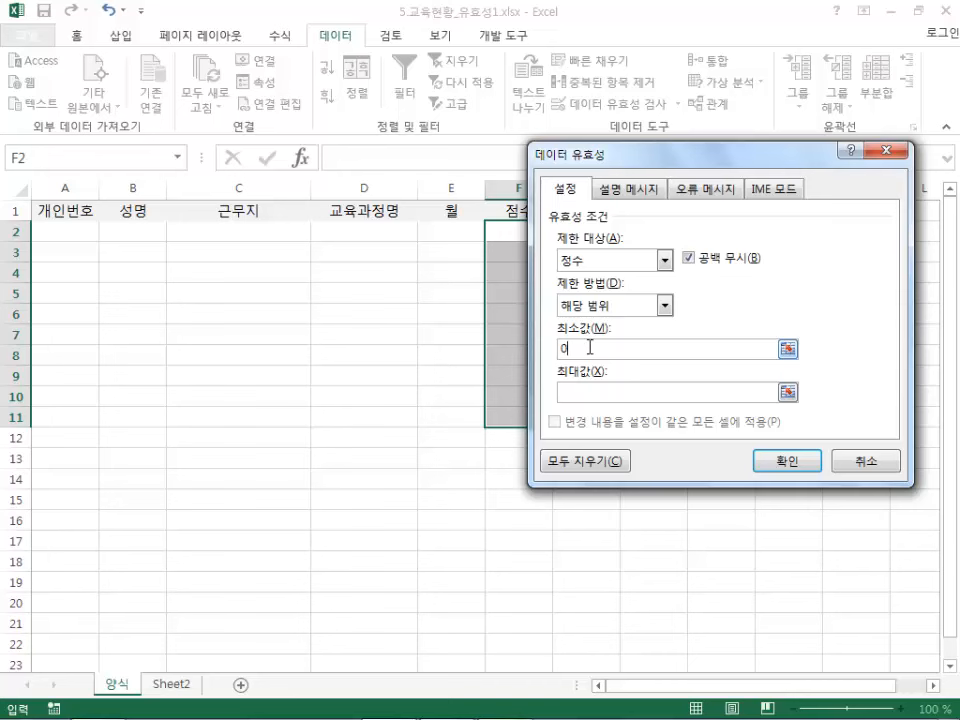
left_click(587, 393)
type("100")
left_click_drag(654, 163, 682, 158)
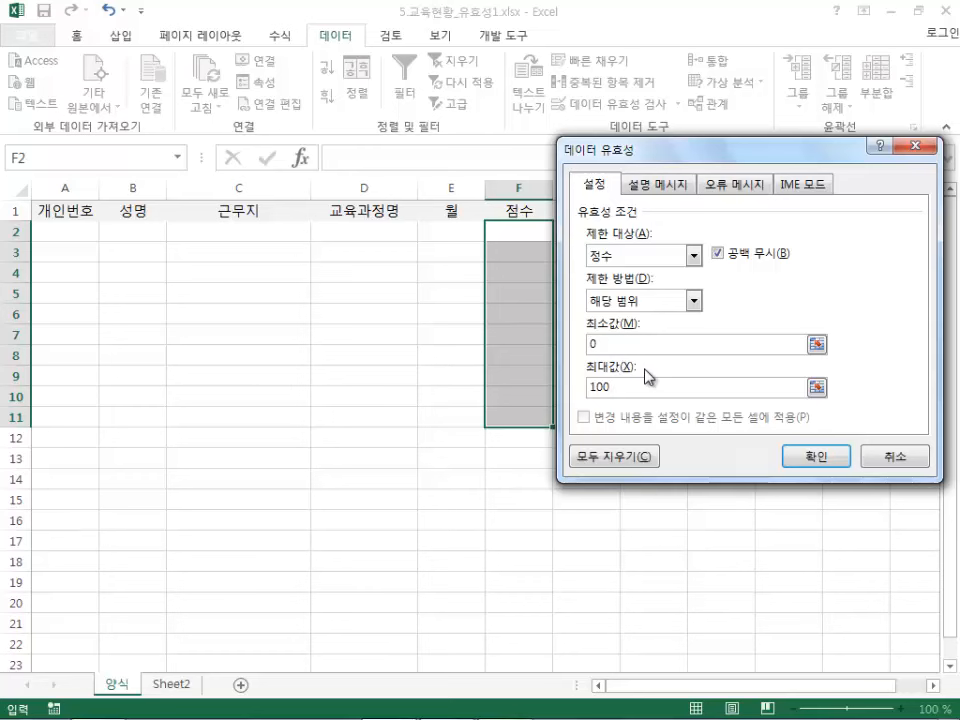
left_click(818, 457)
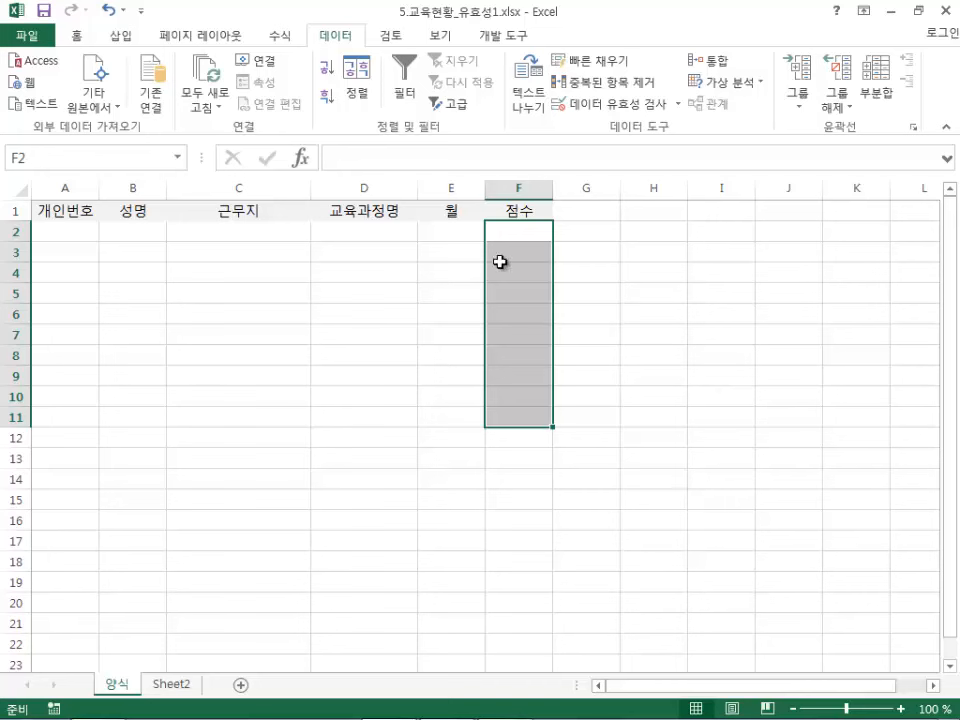
- Enter the scores 70 in F2 and 0 in F3
left_click(508, 231)
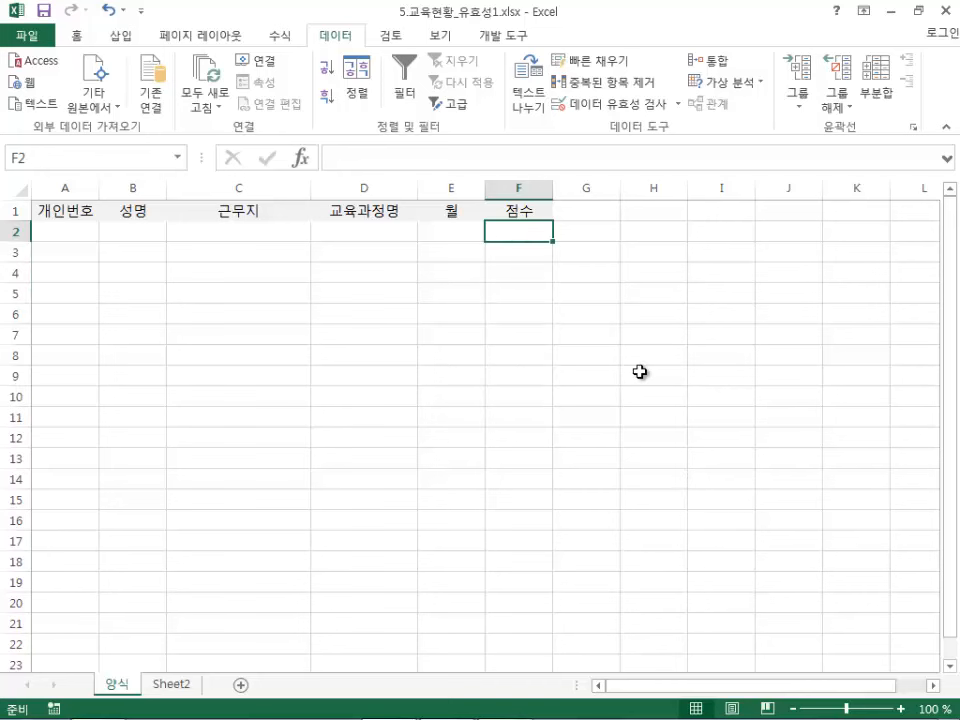
type("70")
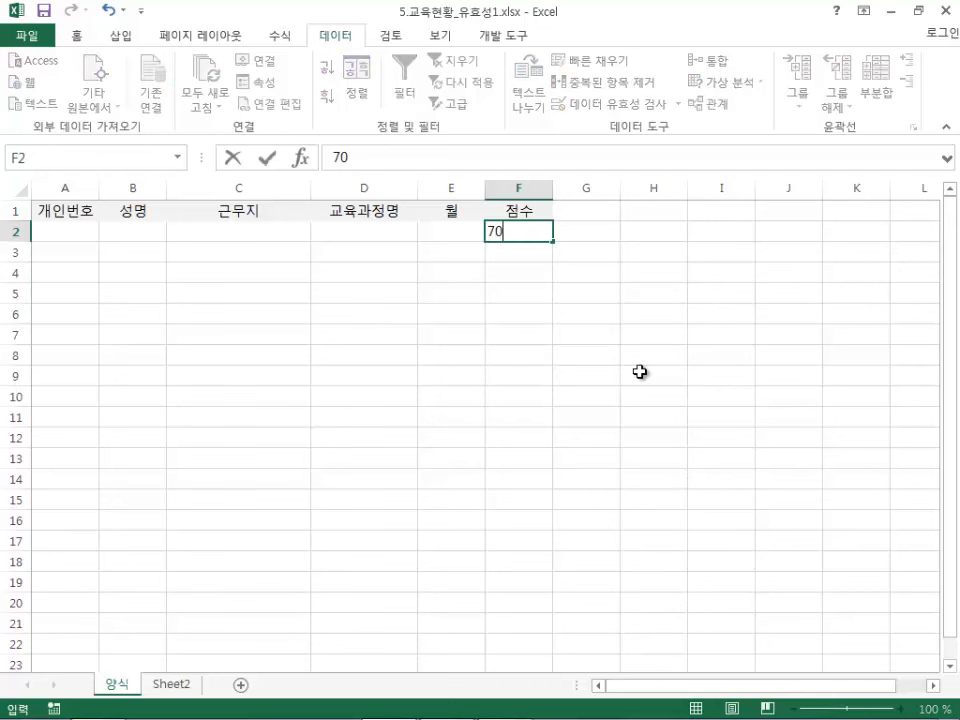
key("Return")
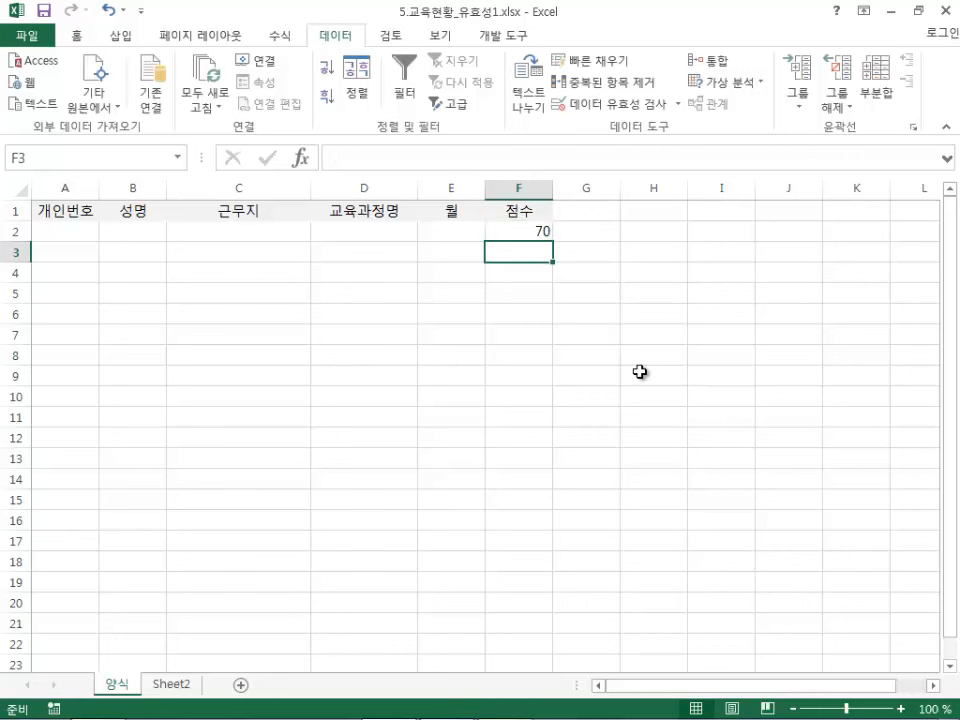
type("0")
key("Return")
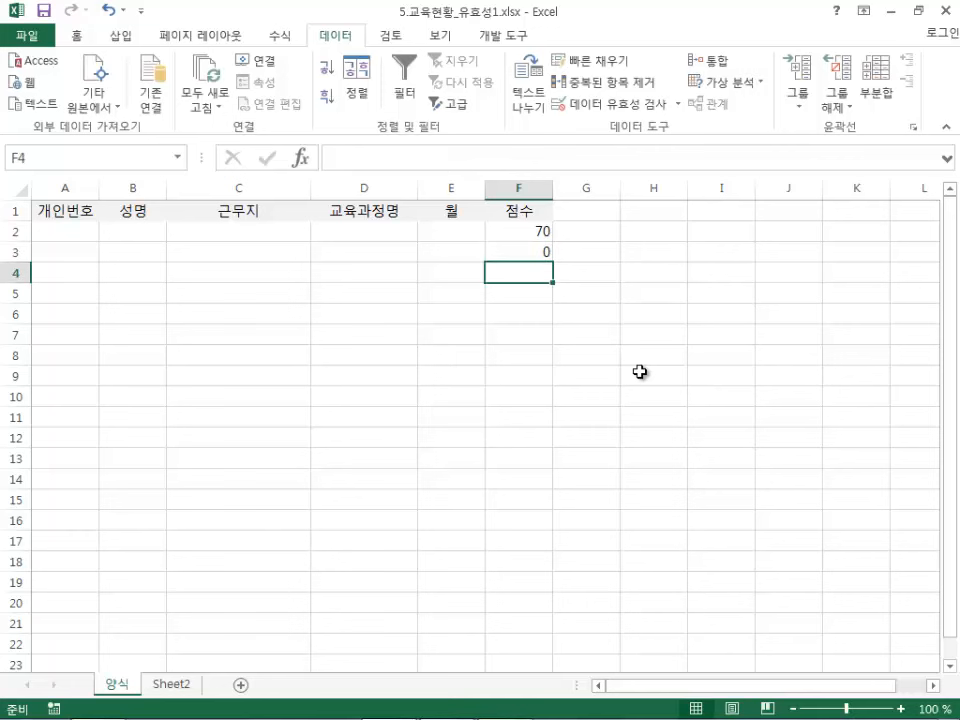
- Test the score restriction by trying to enter 101 in F4, and cancel the entry
type("101")
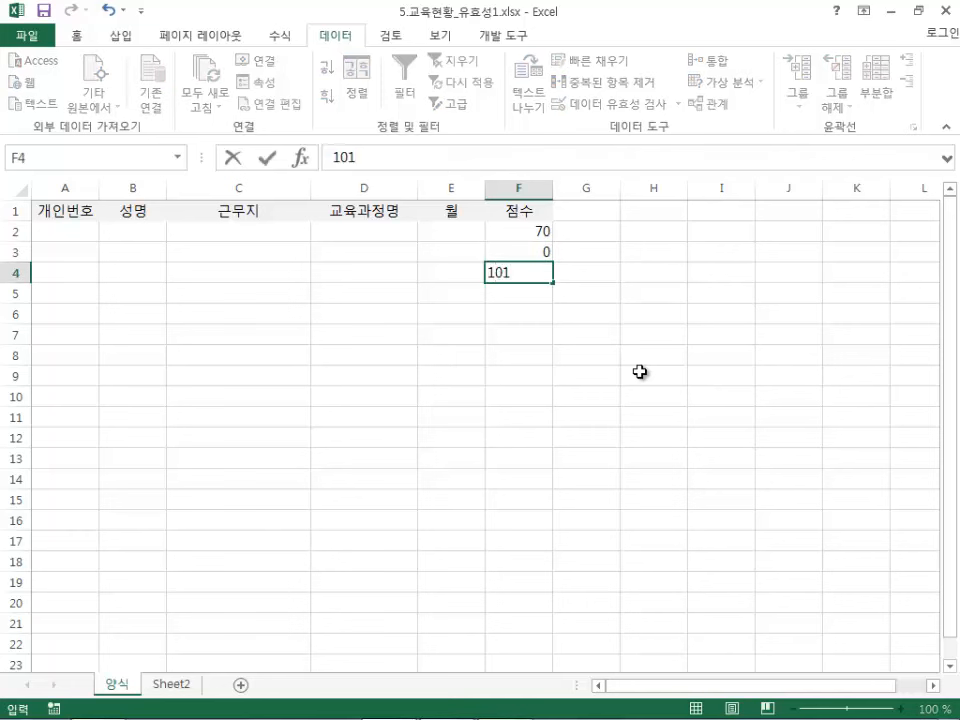
key("Return")
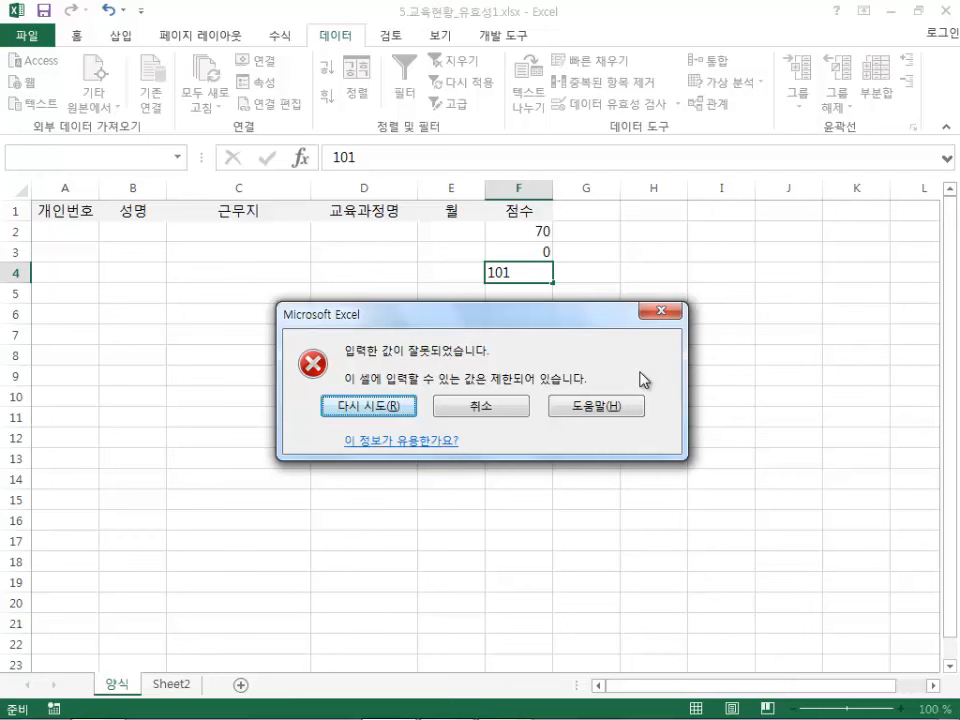
left_click(478, 418)
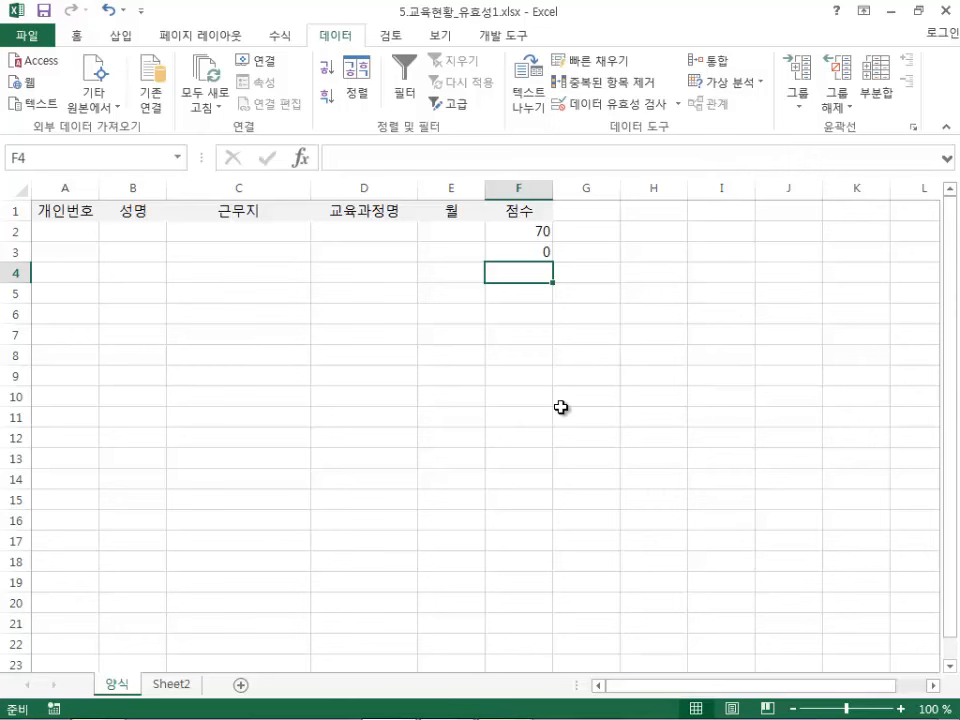
- Restrict the 교육과정명 cells D2:D11 with list validation (목록) using the source 인문학,사학,기술학,체육학
left_click(369, 231)
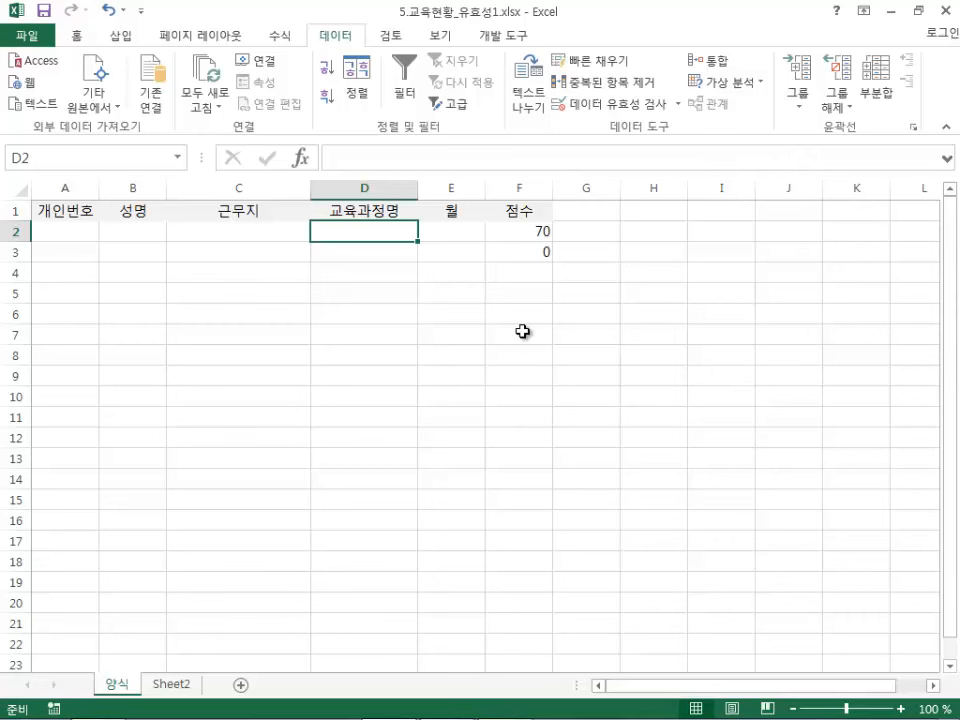
left_click_drag(358, 238, 363, 419)
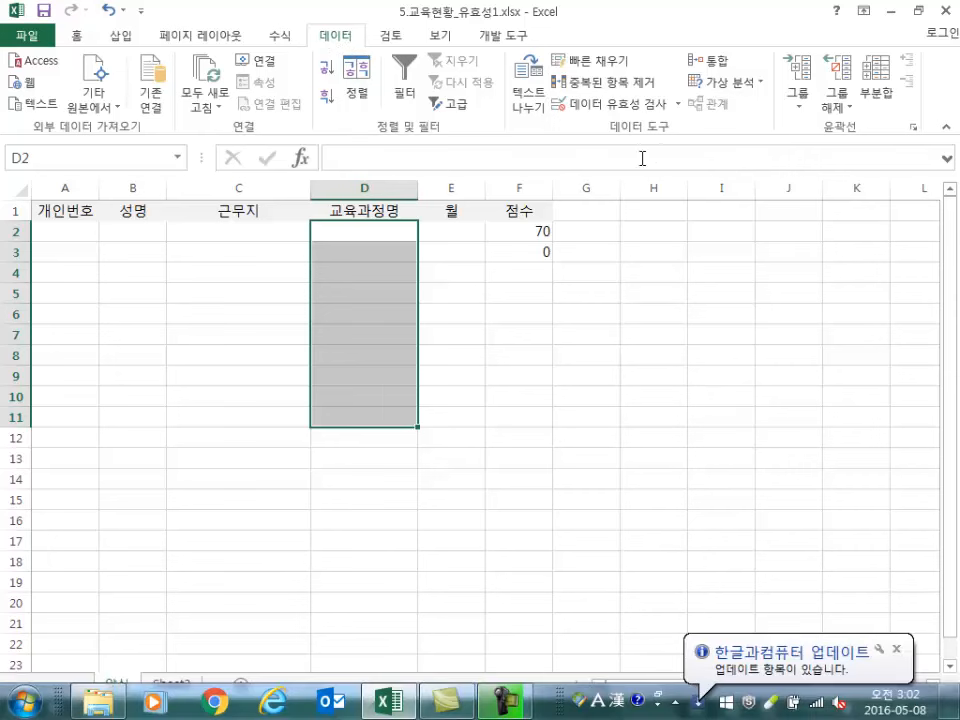
left_click(897, 648)
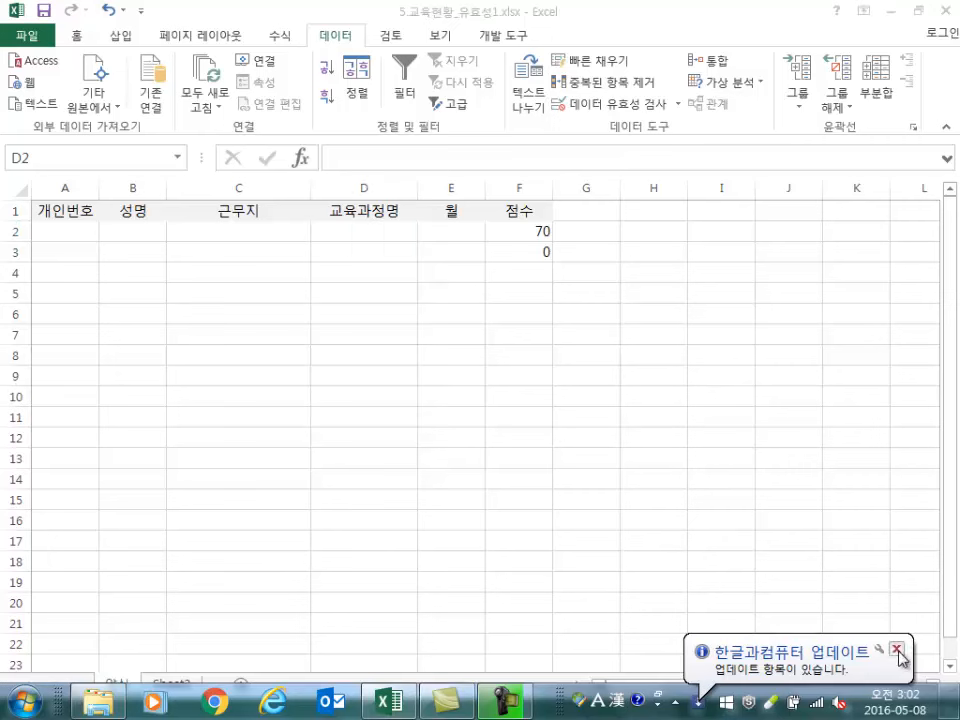
left_click(355, 222)
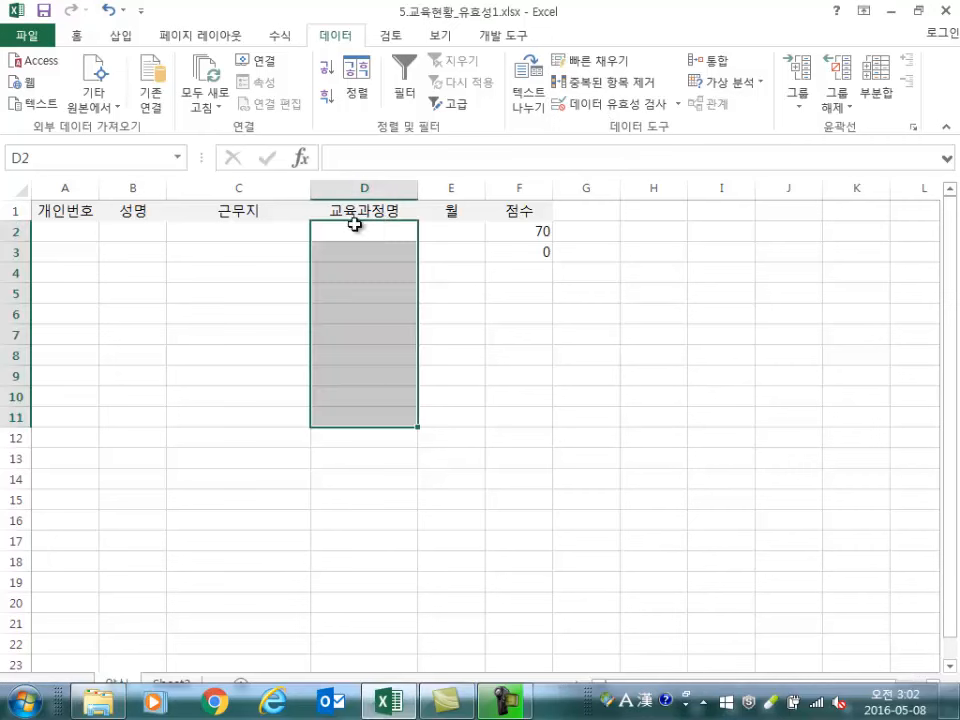
left_click(632, 110)
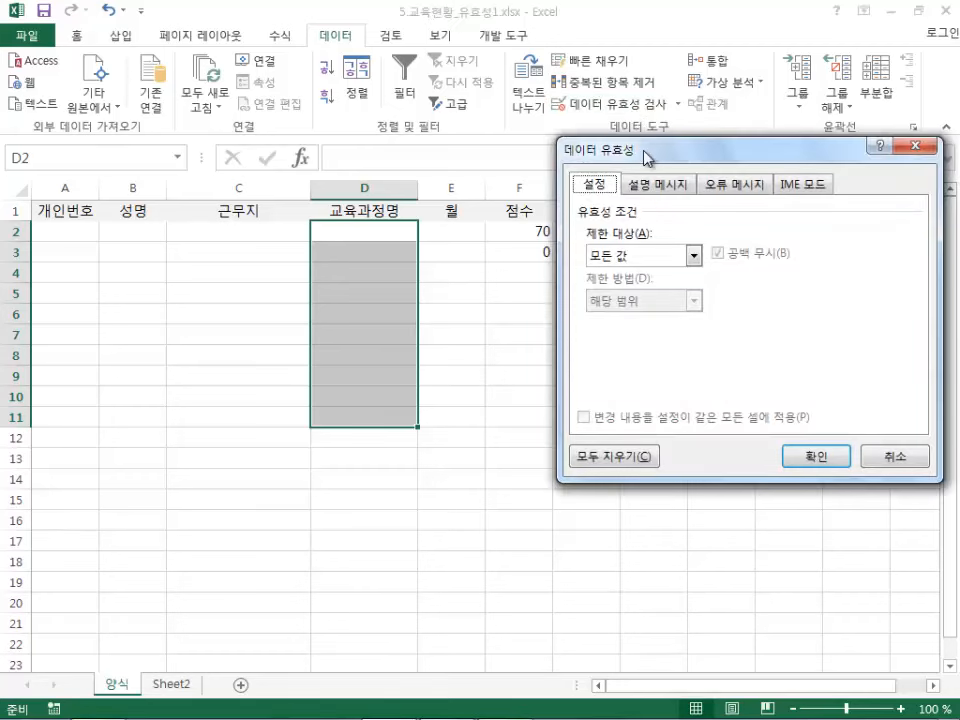
left_click_drag(647, 154, 540, 147)
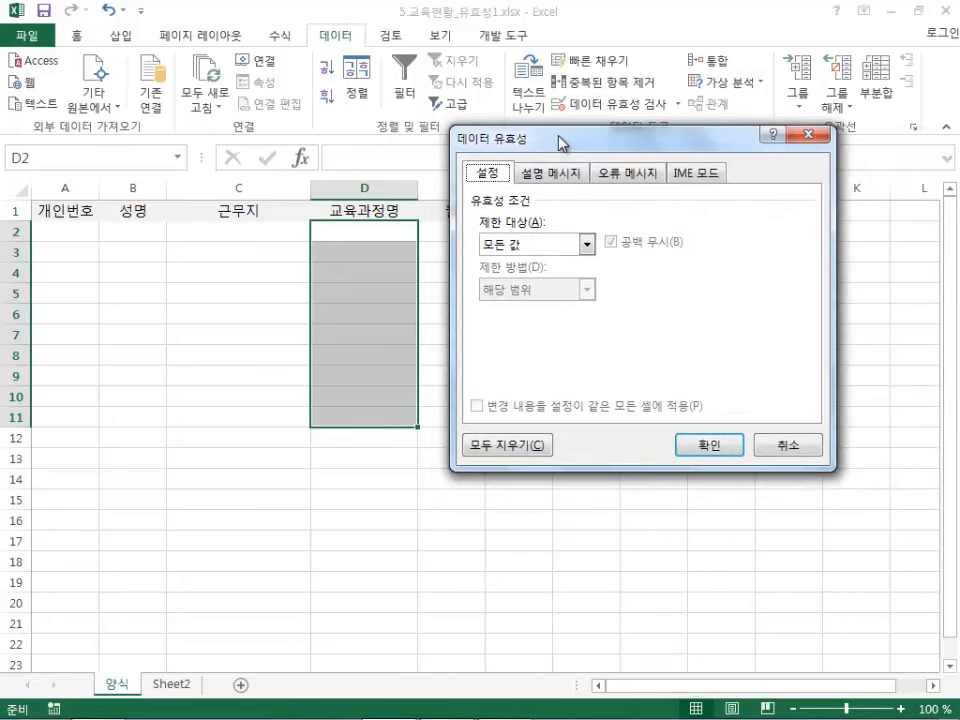
left_click(566, 252)
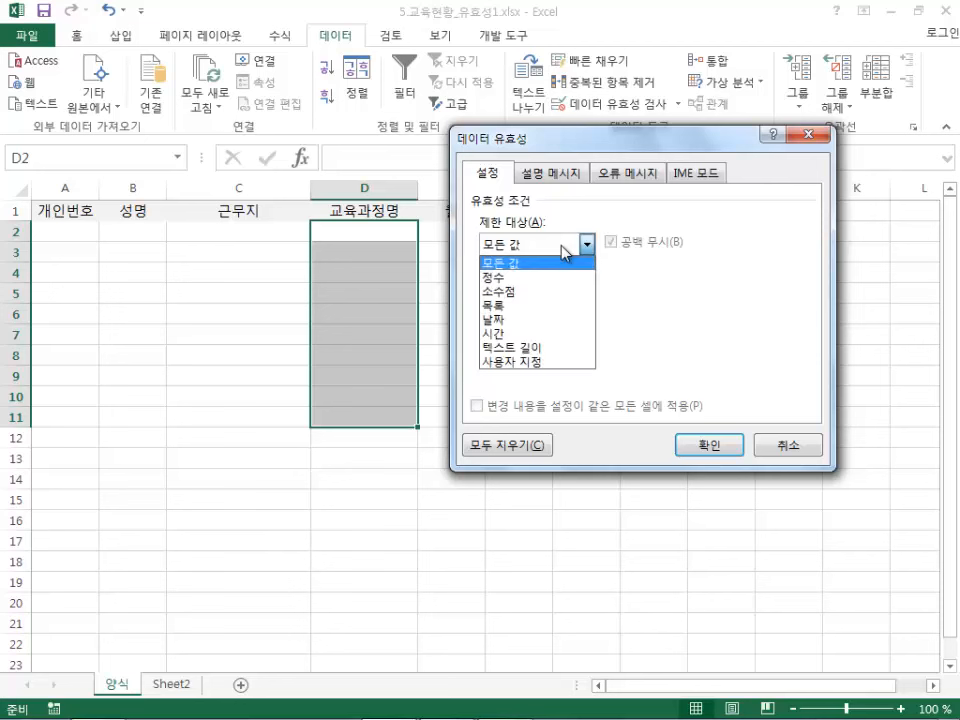
left_click(556, 306)
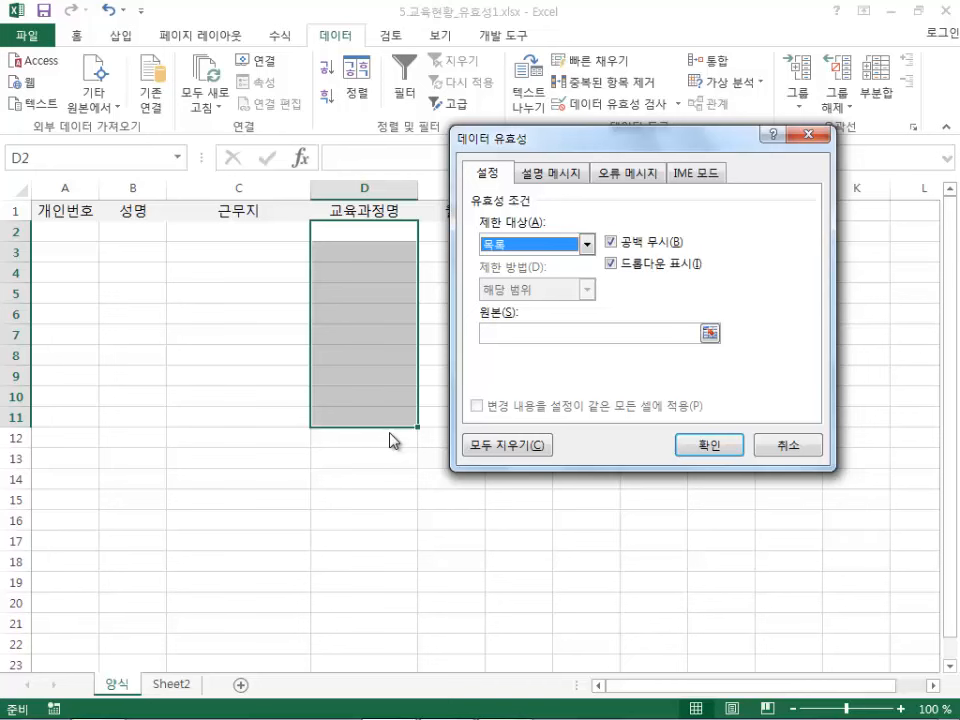
left_click(508, 336)
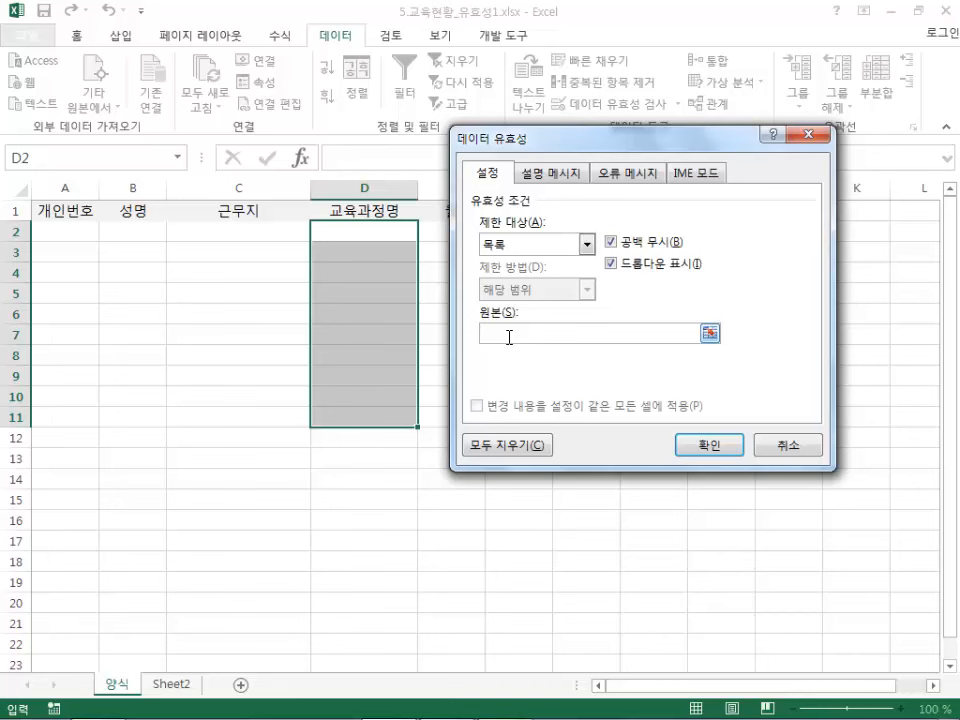
type("인문학,,사학,기술학,ㅈ체육")
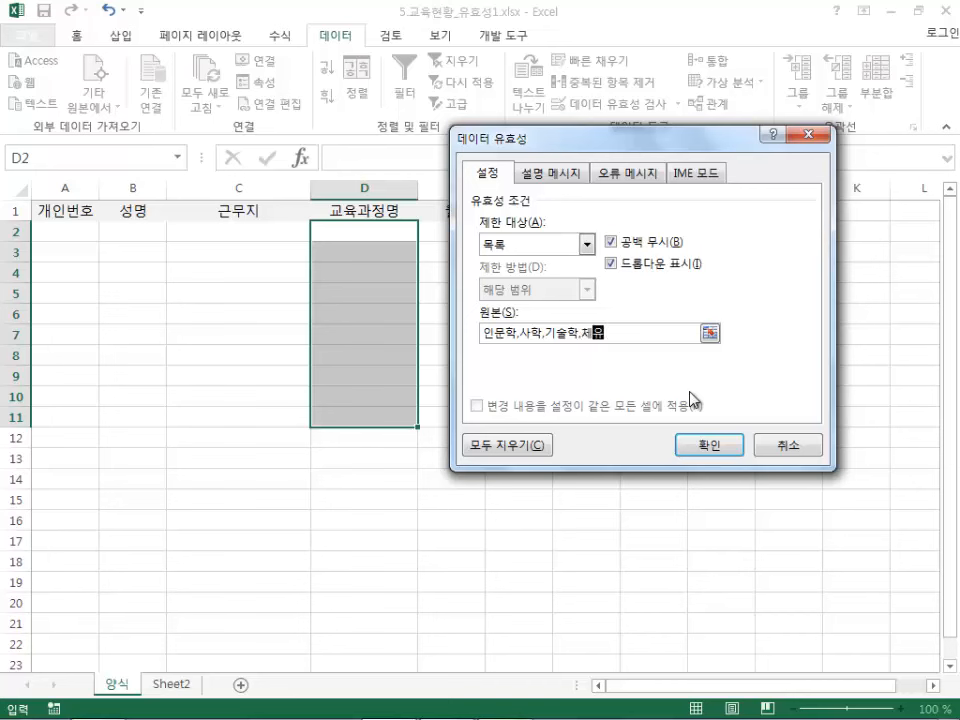
type("하ㄱ")
left_click(723, 447)
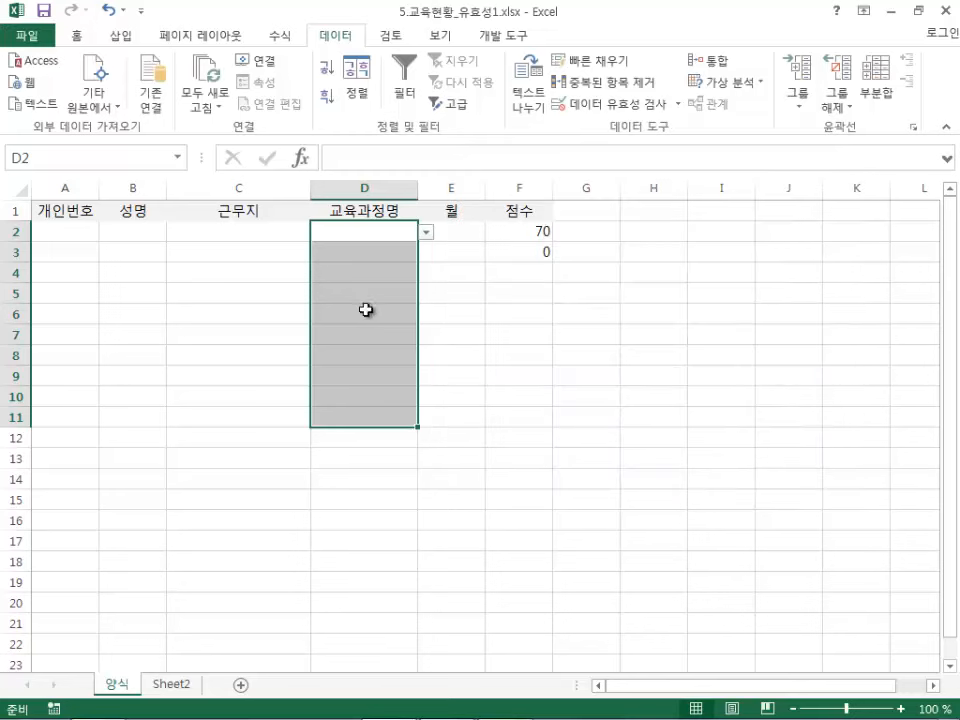
- Choose 사학 for D2 and 기술학 for D3 from the cells' validation lists
left_click(380, 234)
left_click(425, 232)
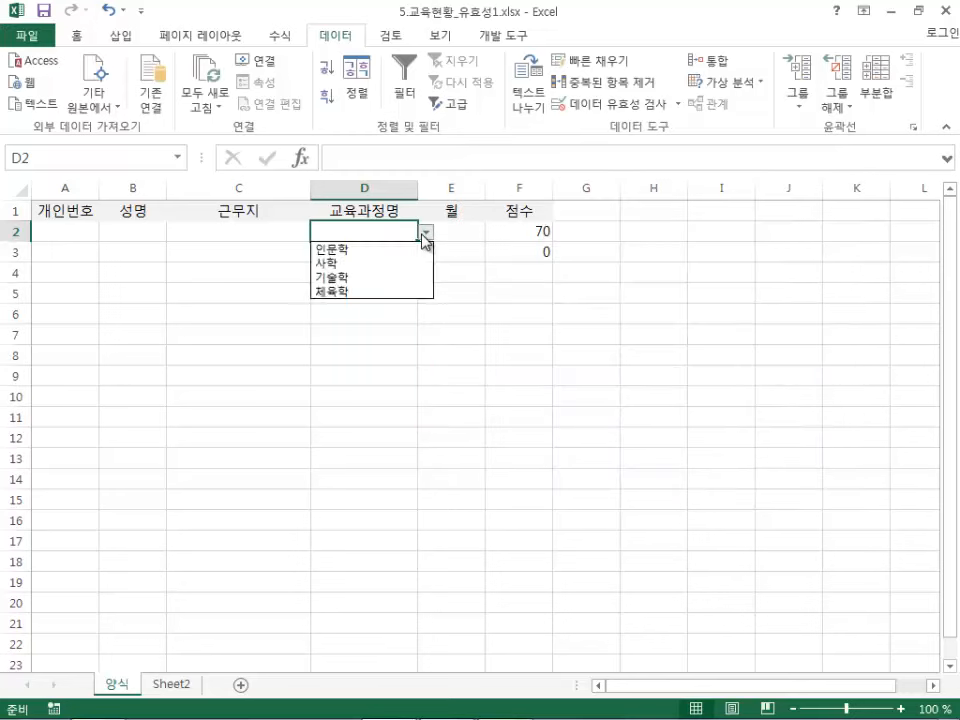
left_click(406, 264)
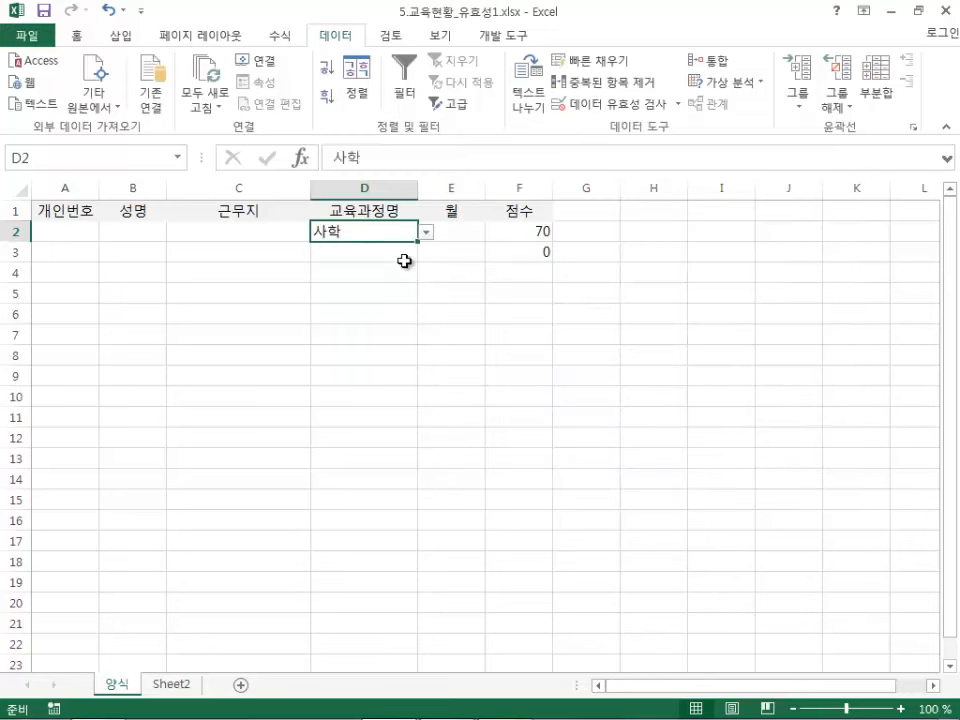
left_click(385, 258)
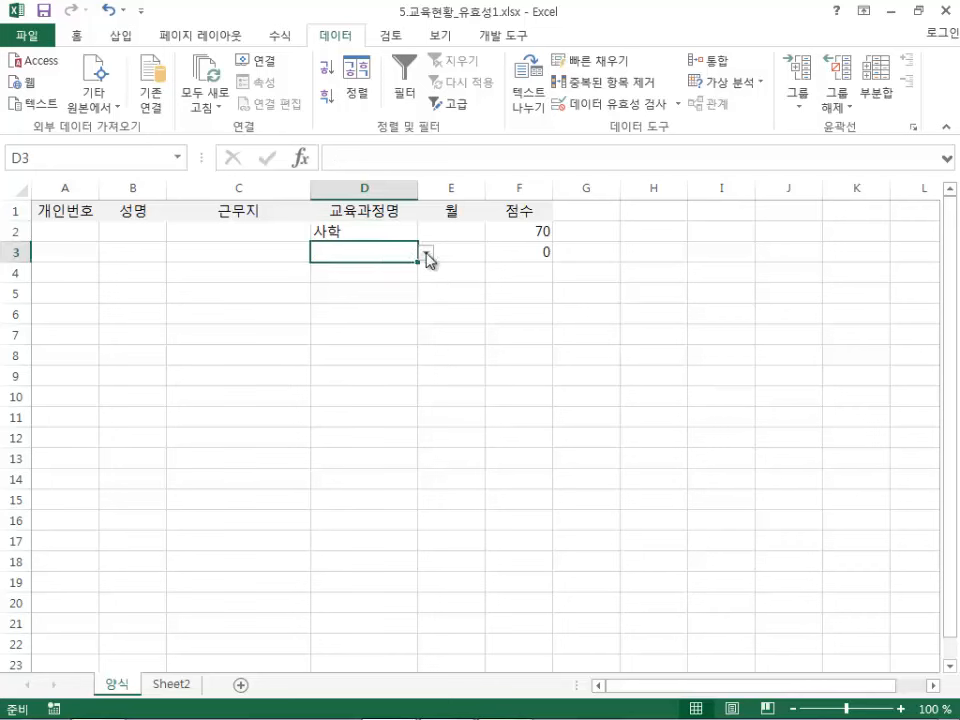
left_click(426, 252)
left_click(366, 298)
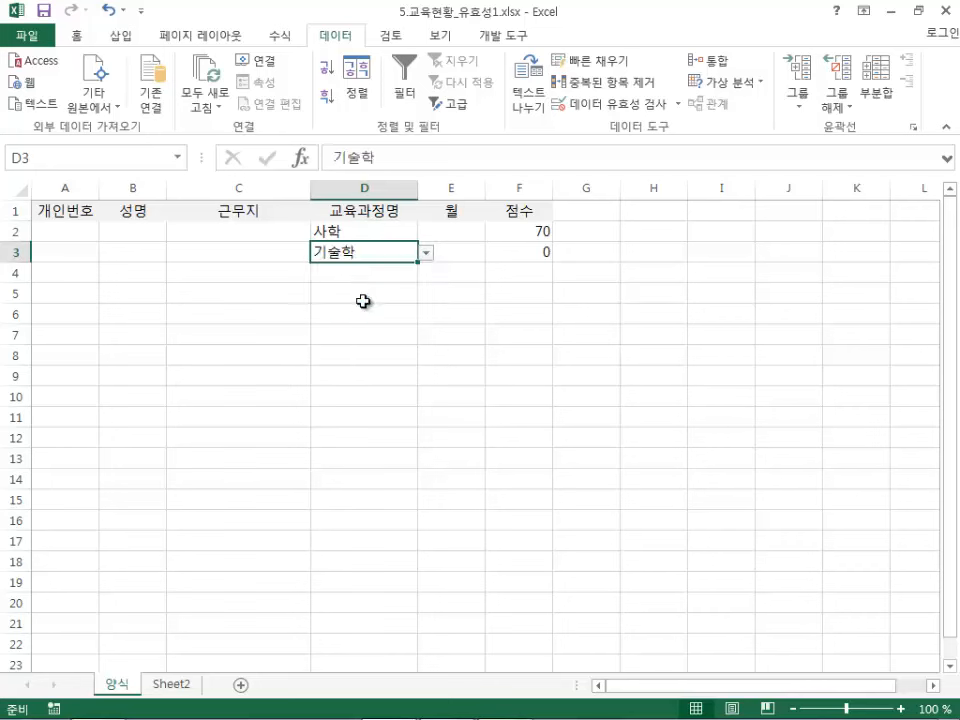
- Test the course list restriction by trying to enter 시학 in D4, and cancel the entry
left_click(358, 272)
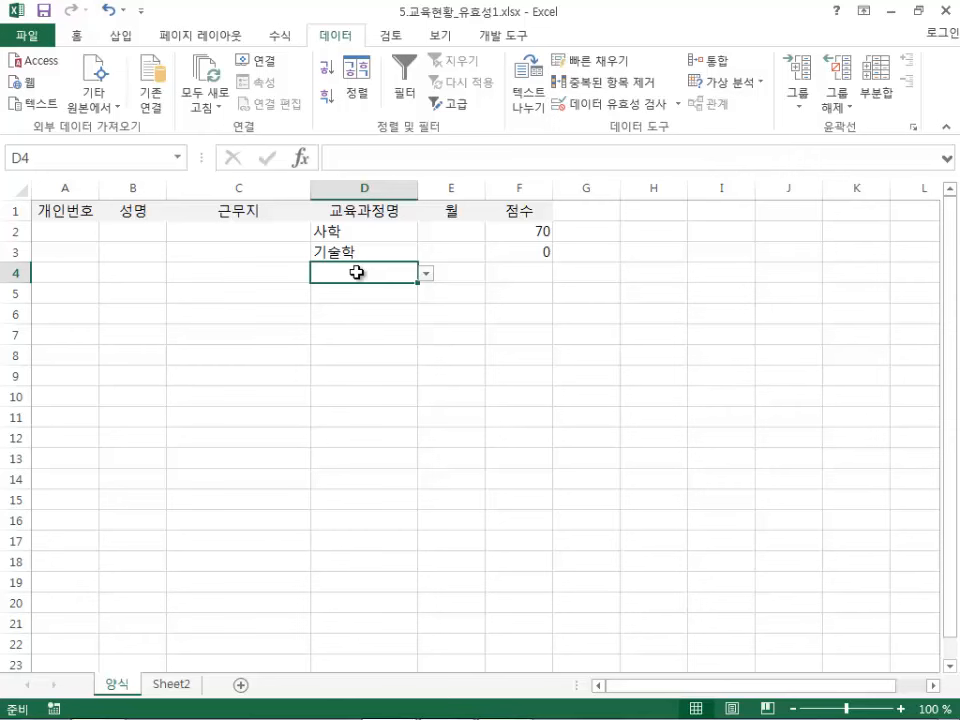
type("시학")
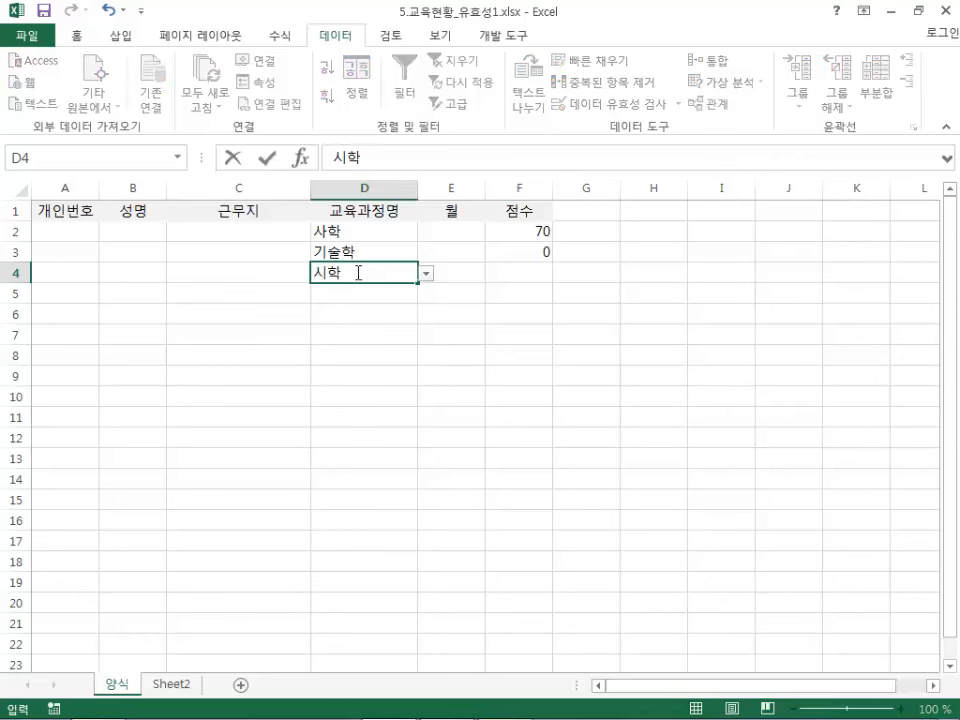
key("Return")
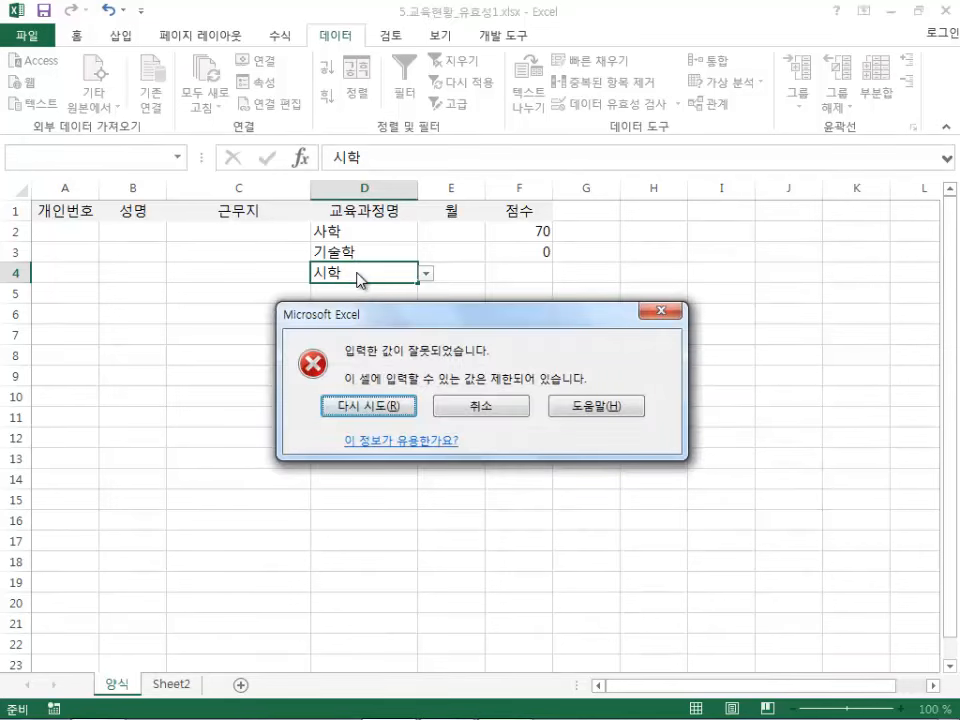
left_click(504, 412)
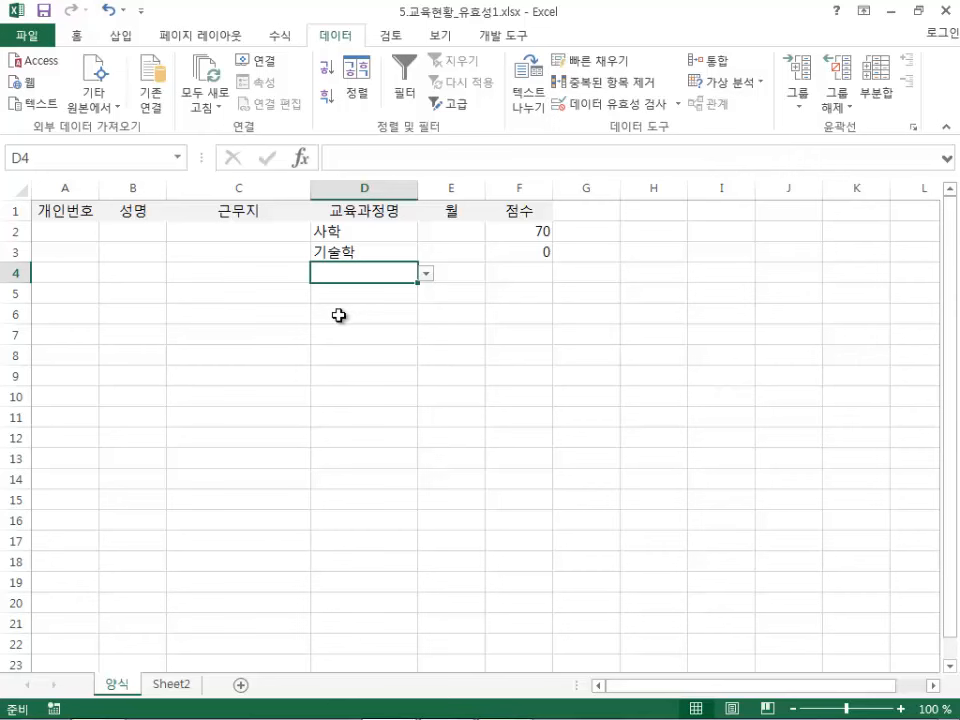
- Check the month range's name on Sheet2, and restrict the 월 cells E2:E11 on 양식 with list validation (목록) using the source =월자료
left_click(184, 693)
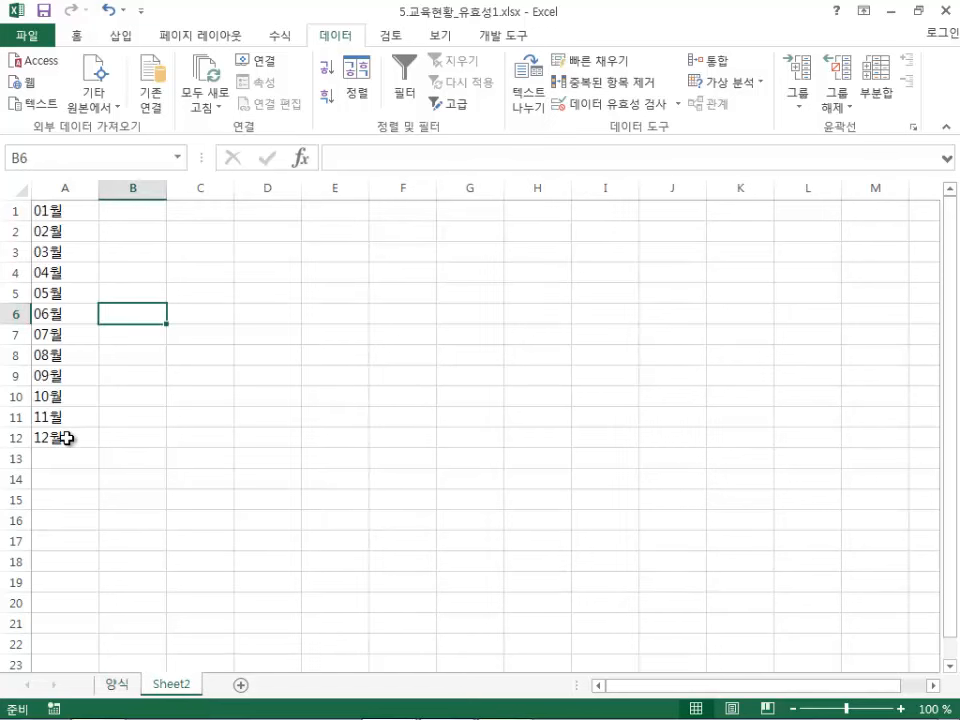
left_click_drag(68, 210, 47, 436)
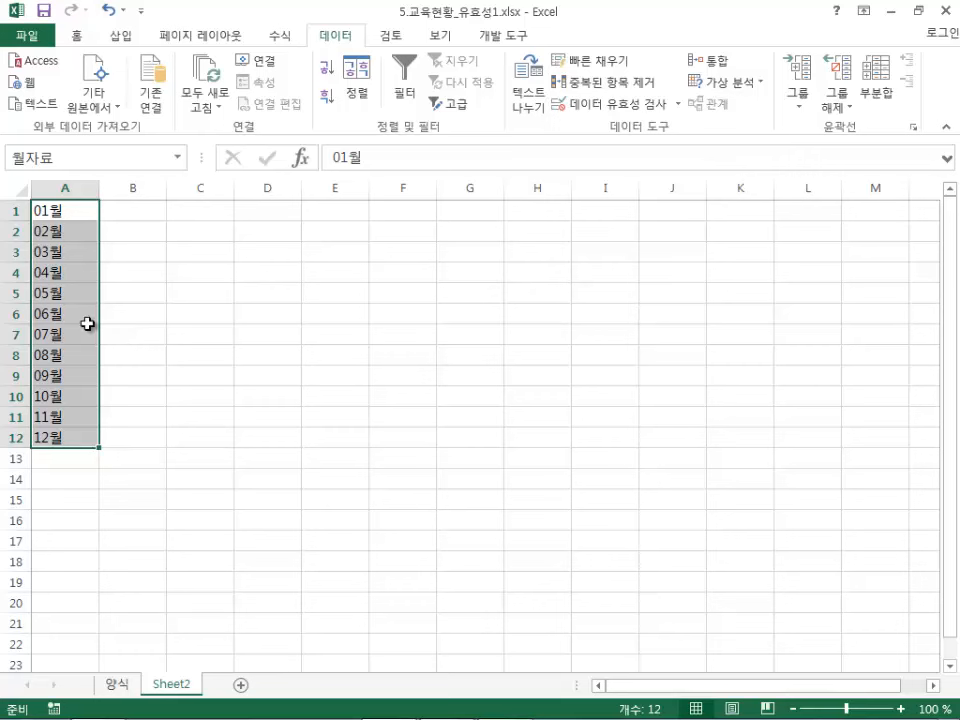
left_click(75, 215)
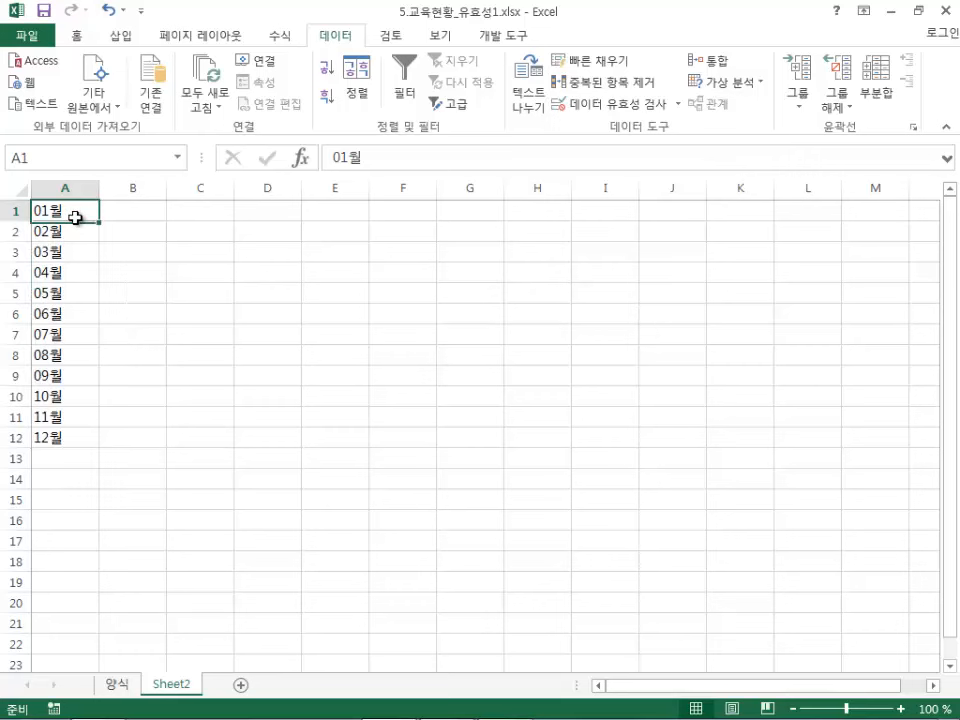
left_click(124, 688)
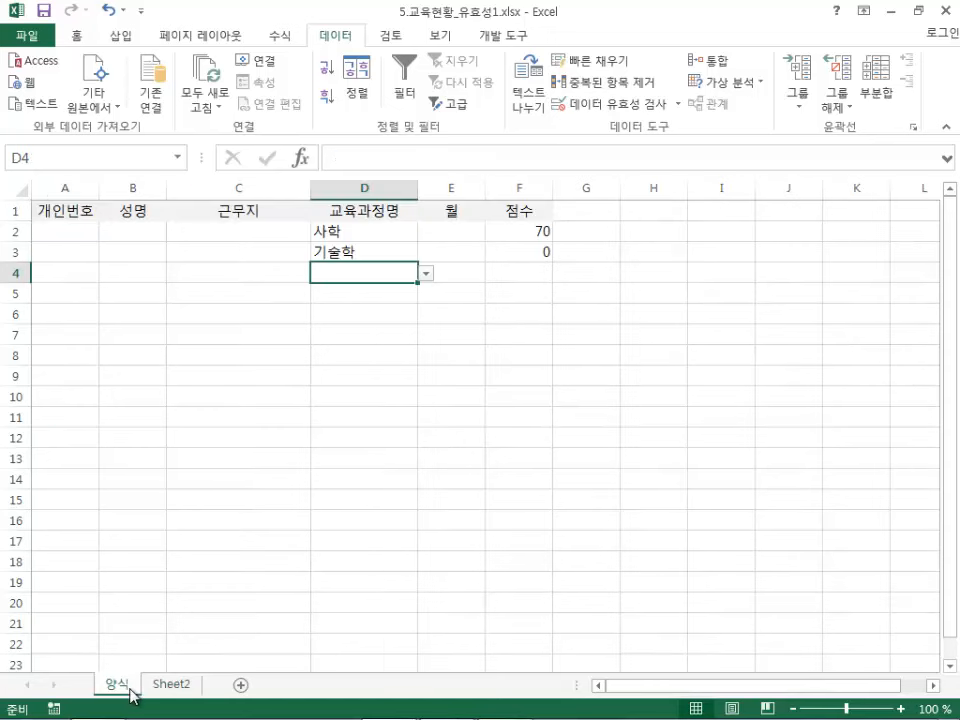
left_click(460, 230)
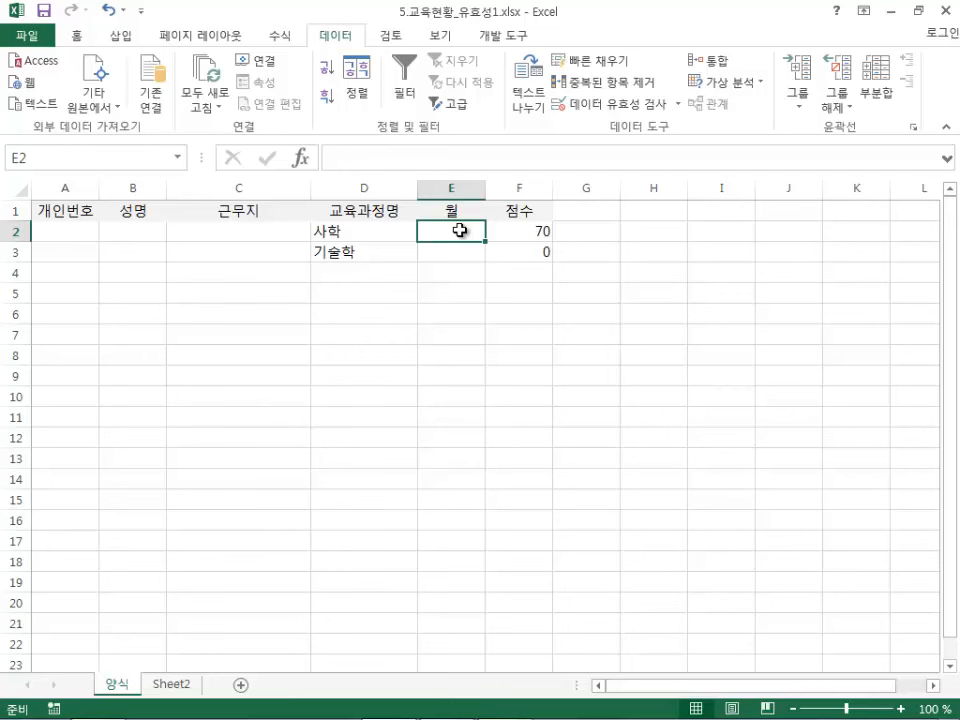
left_click_drag(459, 230, 461, 423)
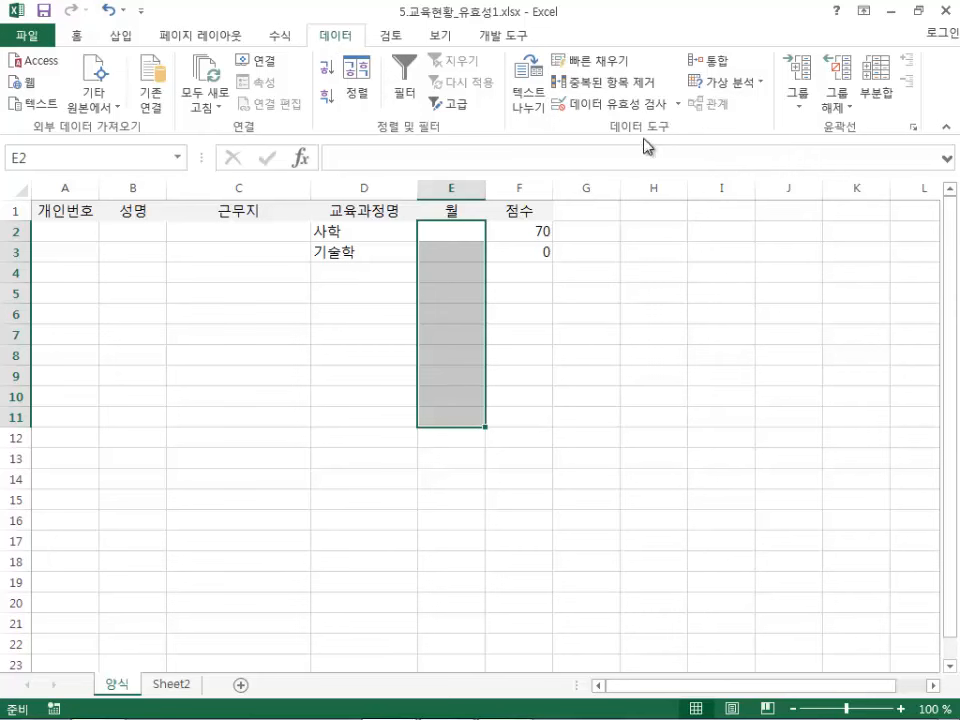
left_click(613, 110)
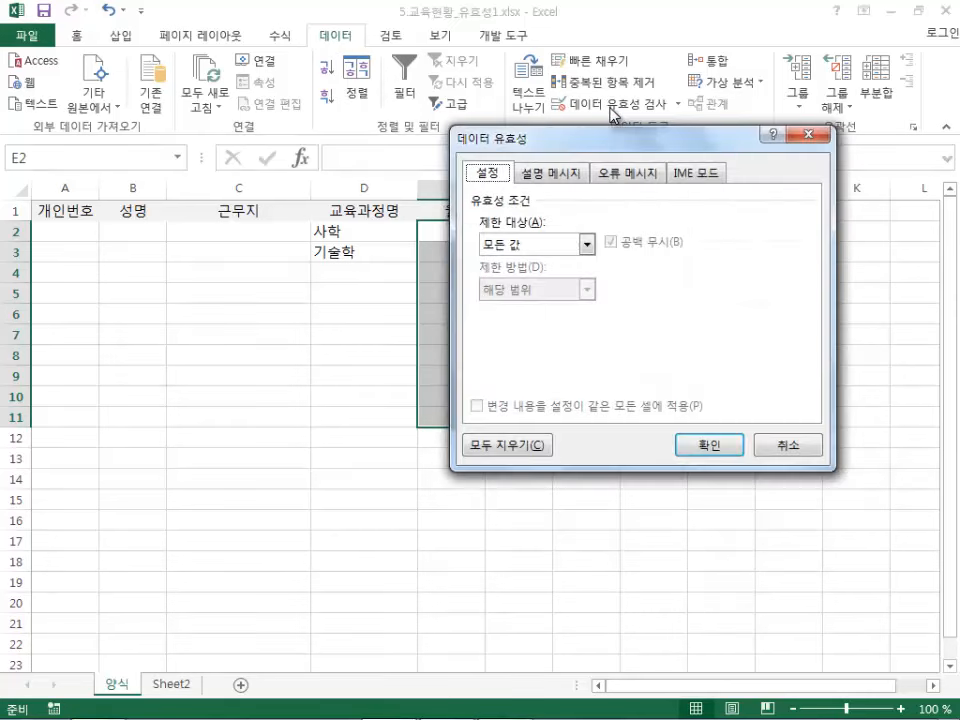
left_click(568, 250)
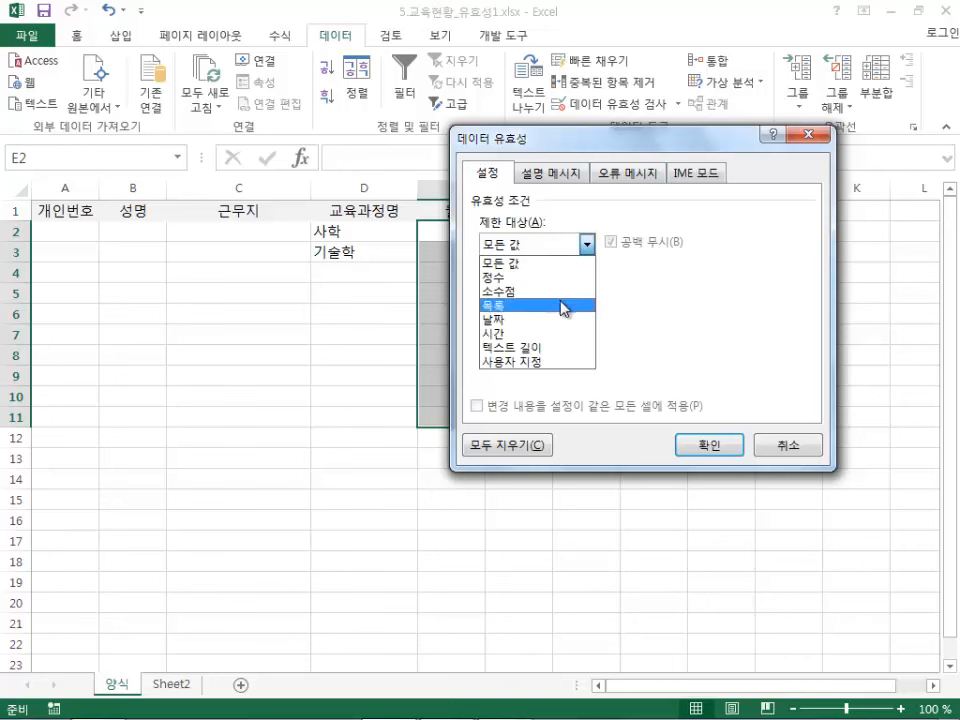
left_click(565, 307)
left_click(568, 326)
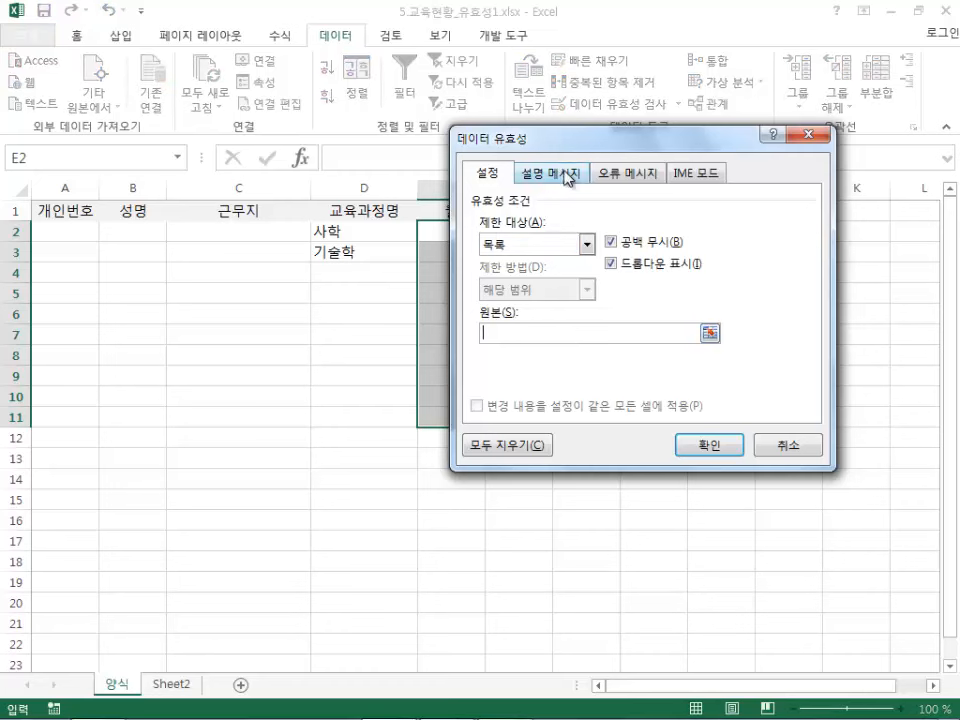
left_click_drag(578, 147, 648, 100)
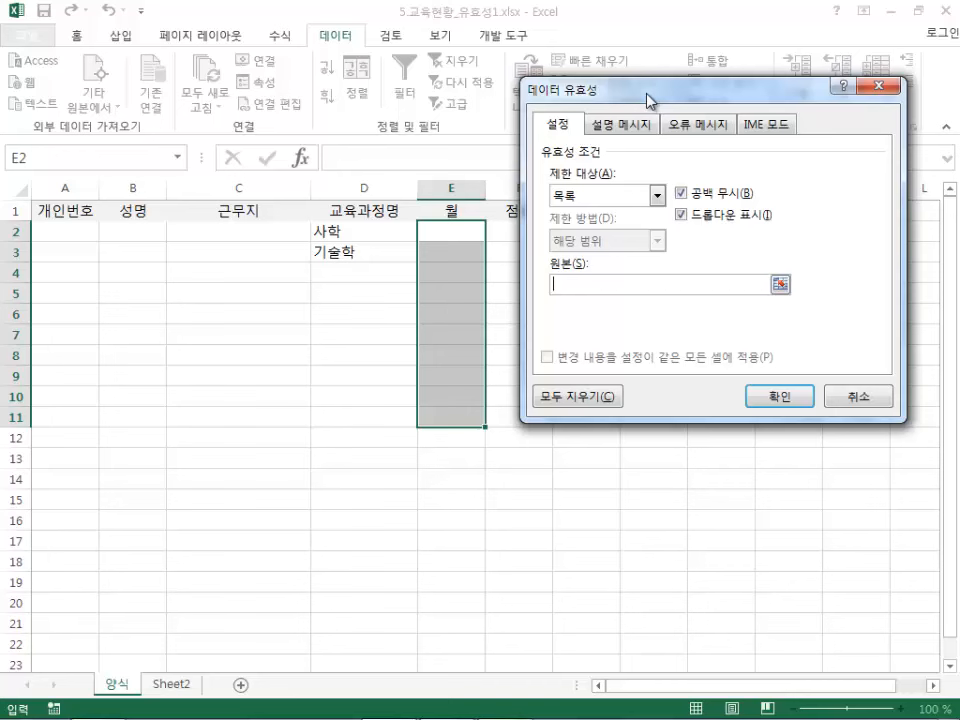
type("=")
type("월자료")
left_click(768, 397)
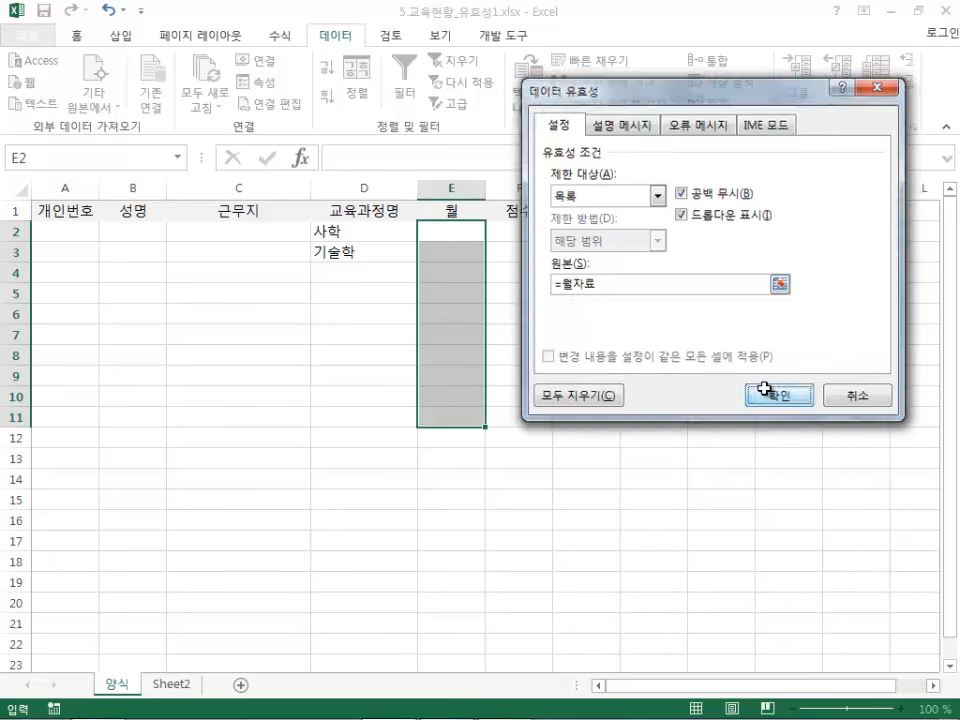
- Choose 09월 for E2 and 05월 for E3 from the cells' validation lists
left_click(461, 231)
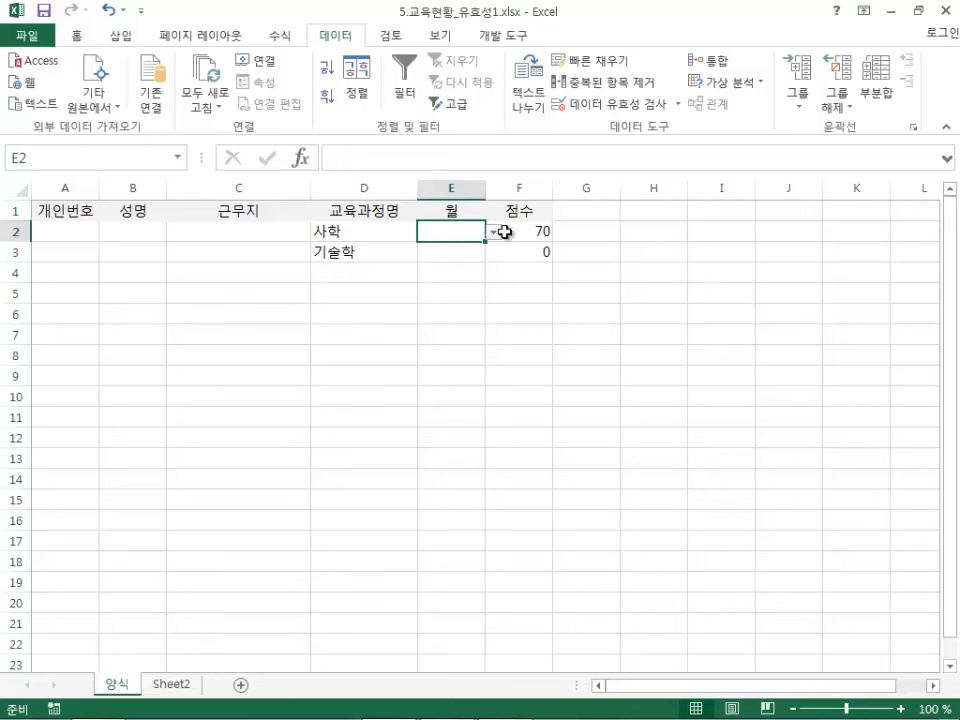
left_click(493, 233)
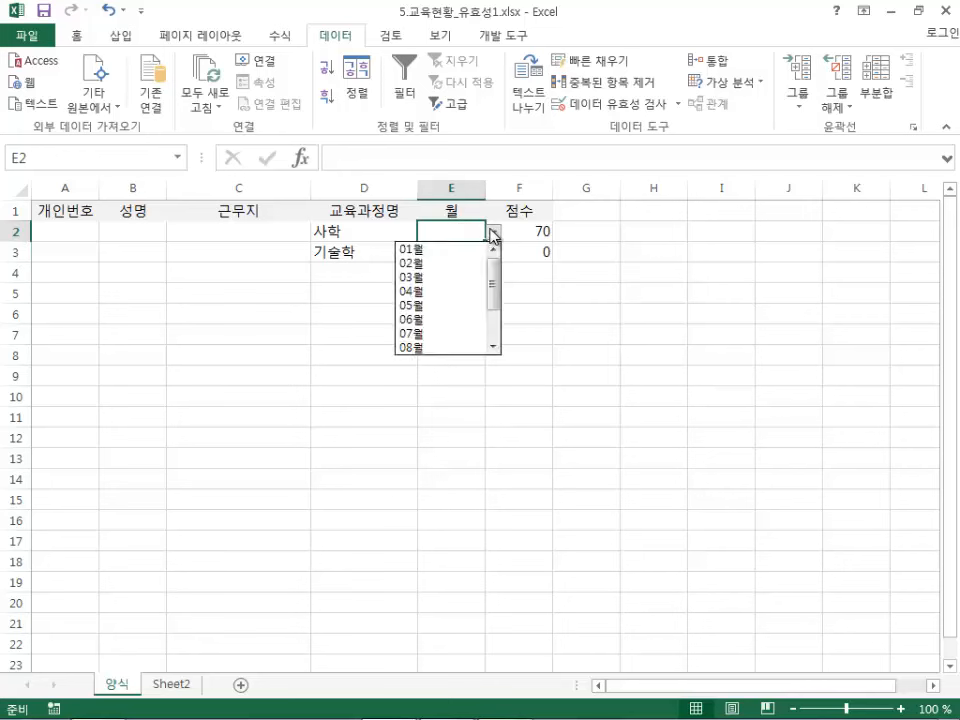
left_click_drag(494, 272, 493, 332)
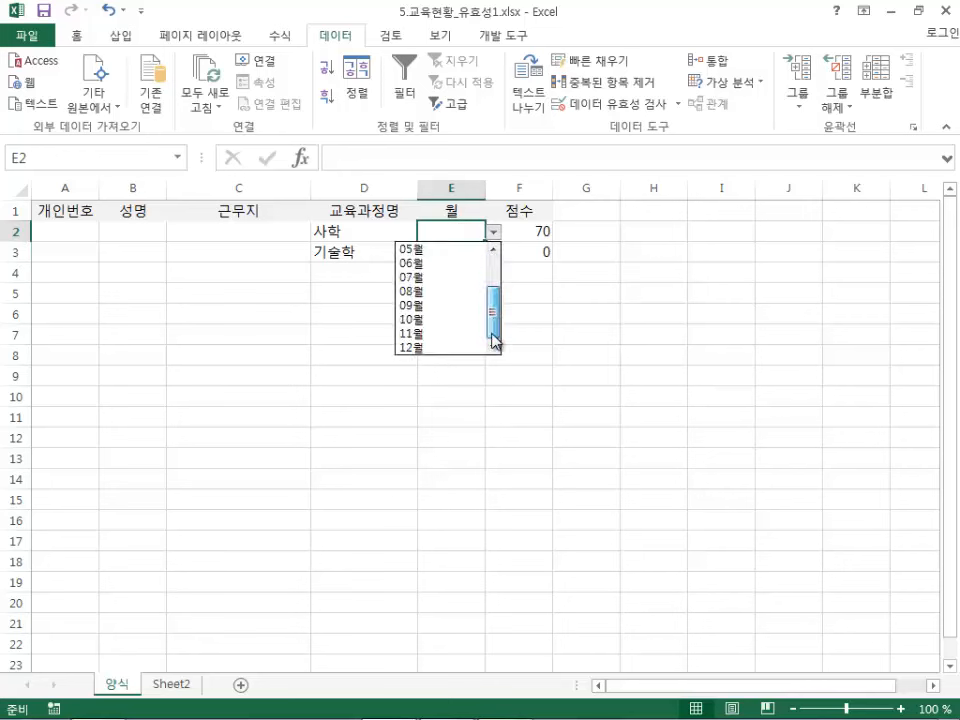
left_click(439, 305)
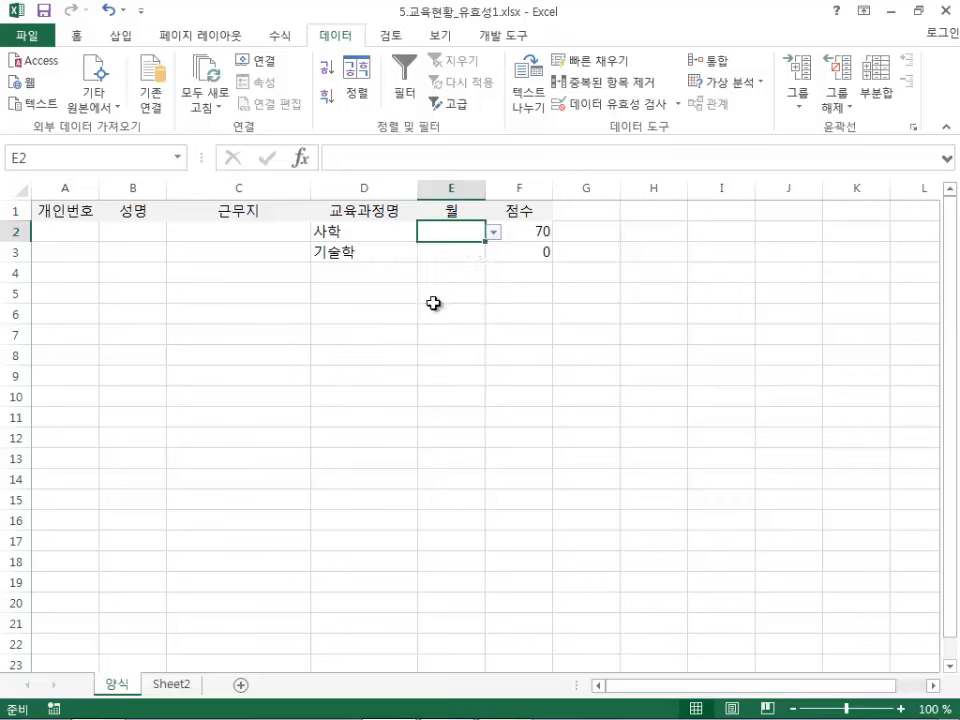
left_click(474, 257)
left_click(494, 254)
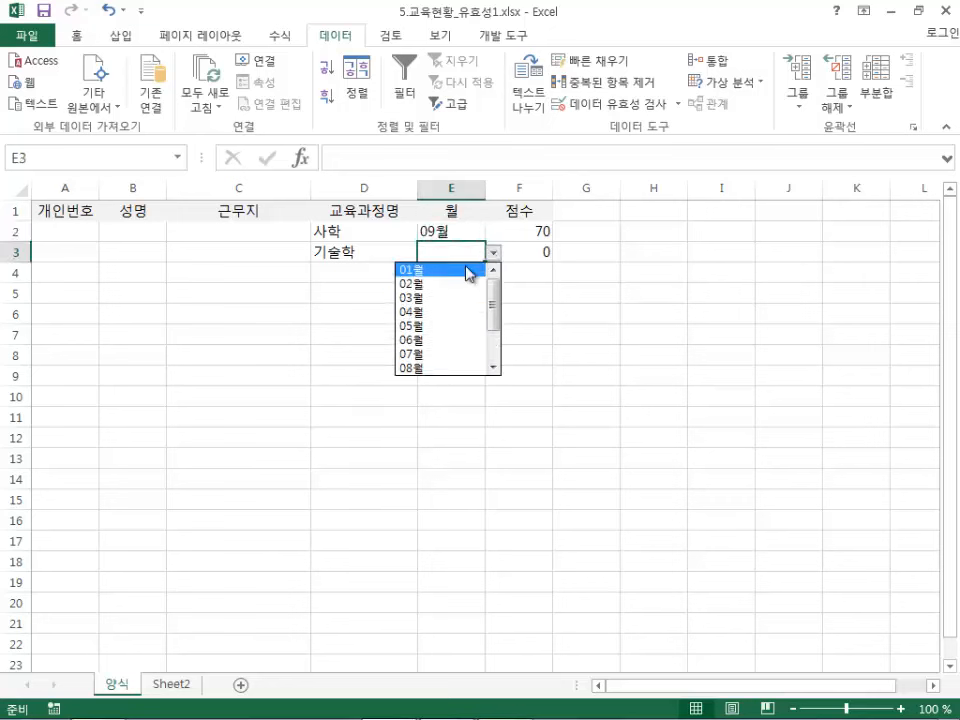
left_click(441, 326)
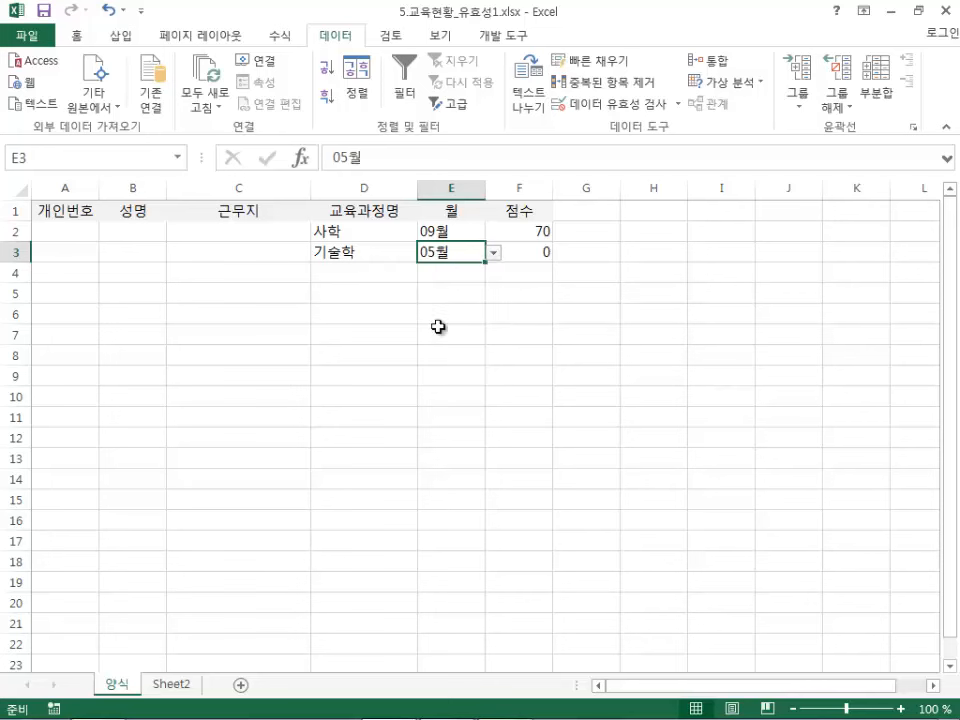
- Test the month list restriction by trying to enter 13월 in E4, and cancel the entry
left_click(451, 274)
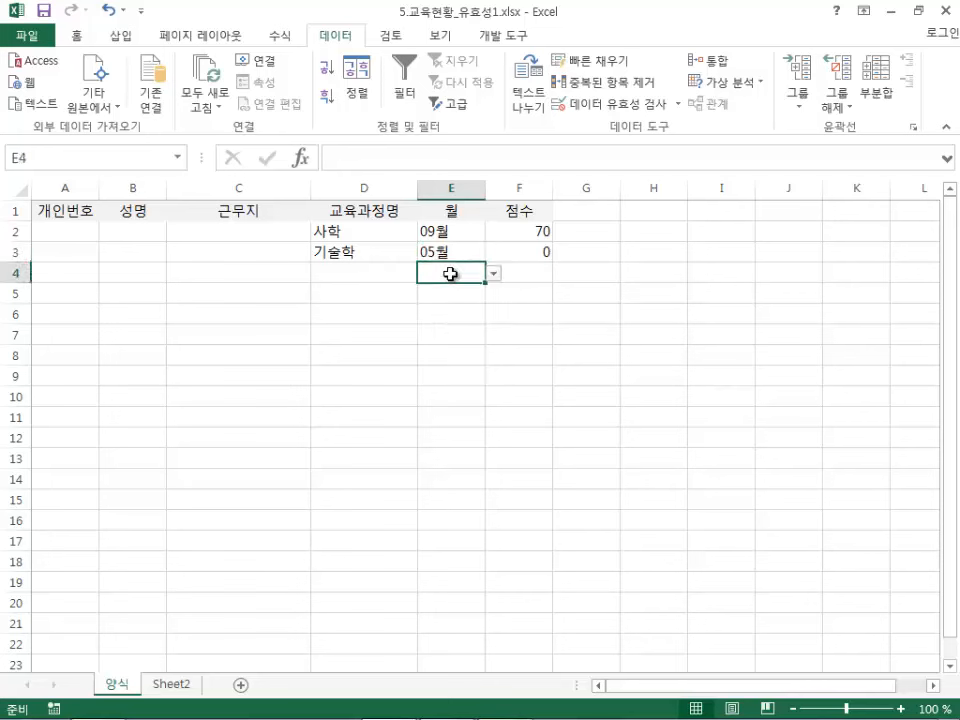
type("13월")
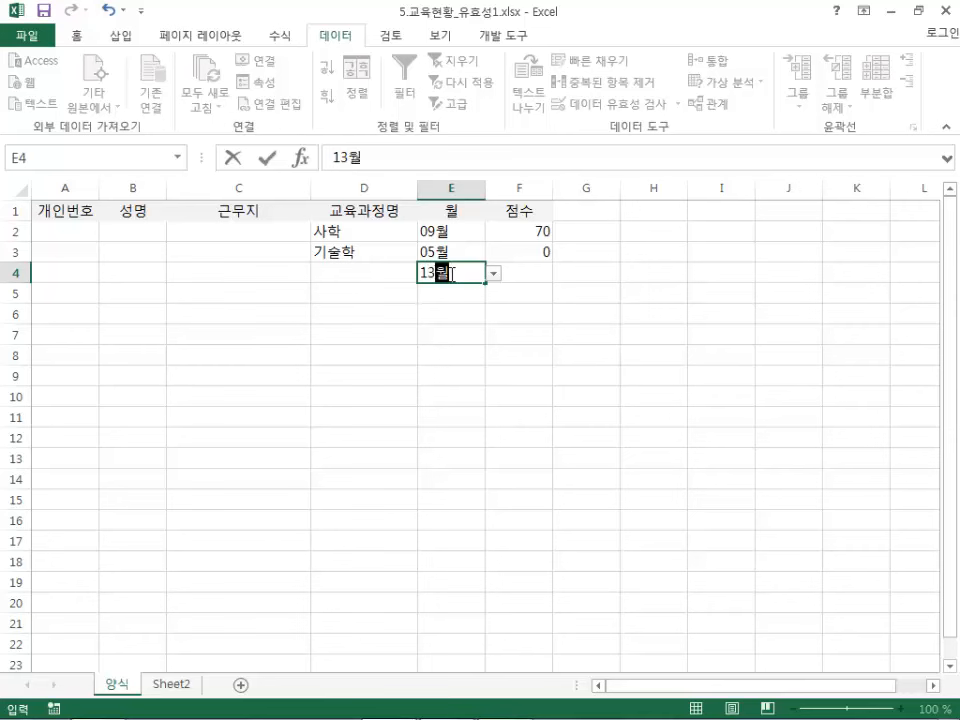
key("Return")
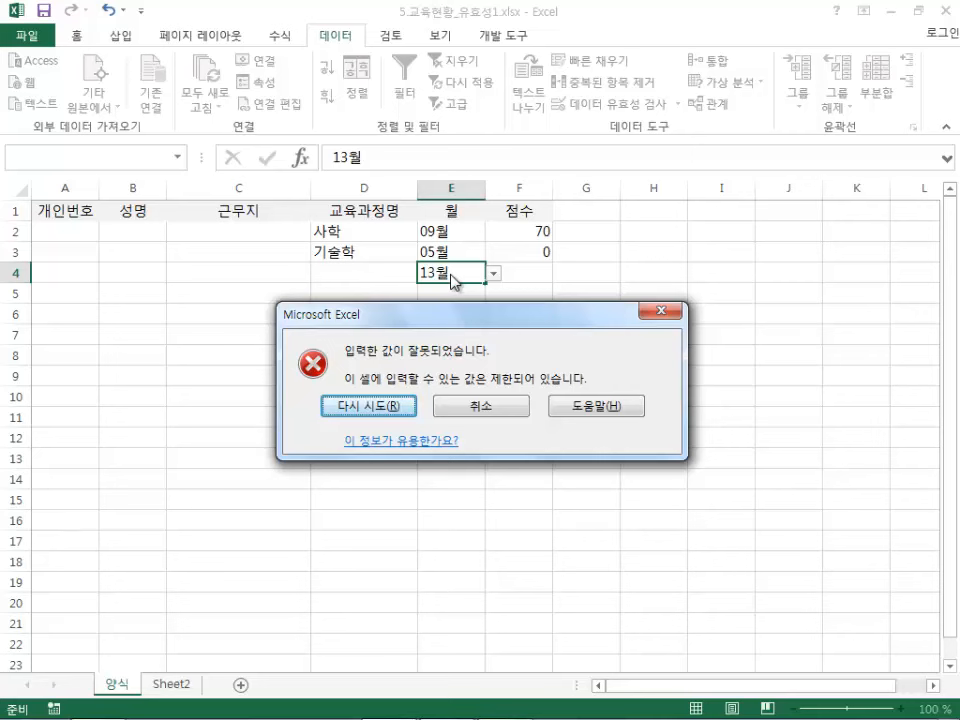
left_click(476, 408)
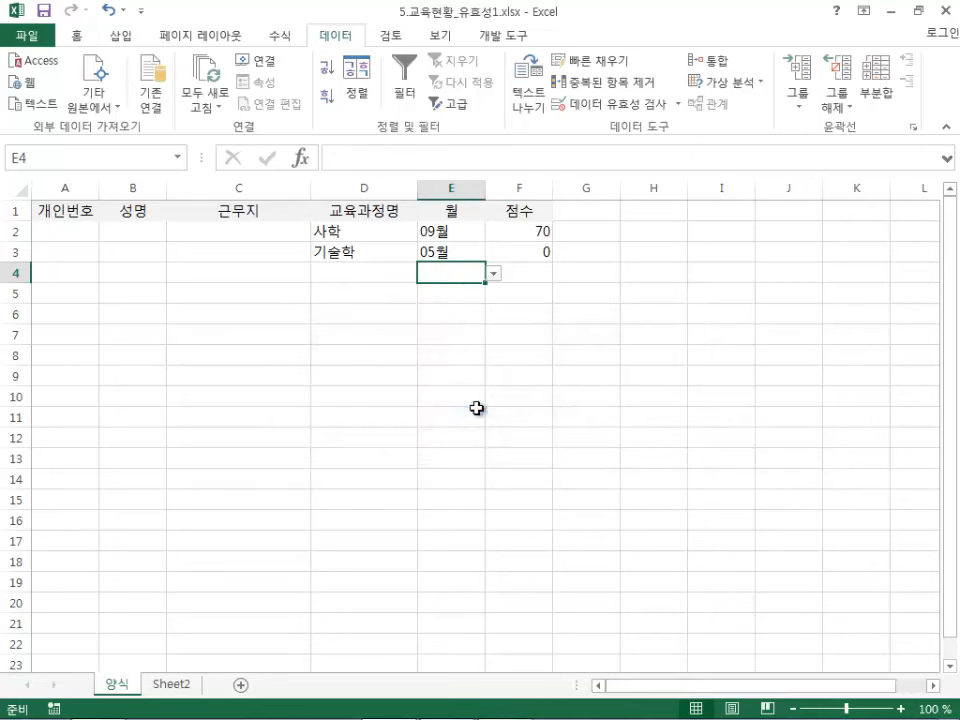
left_click(446, 308)
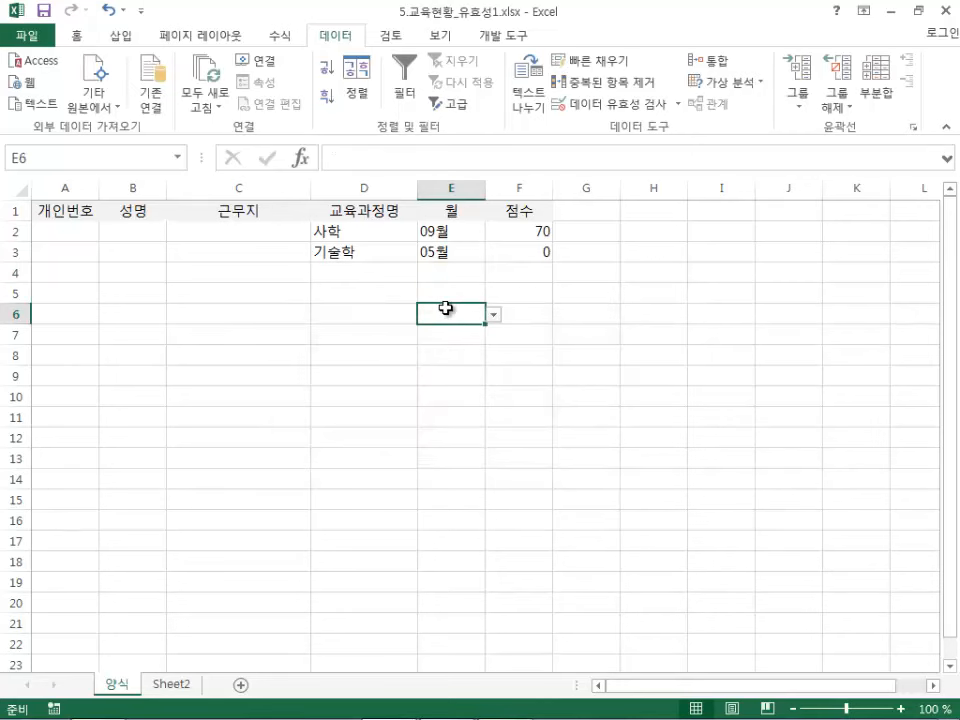